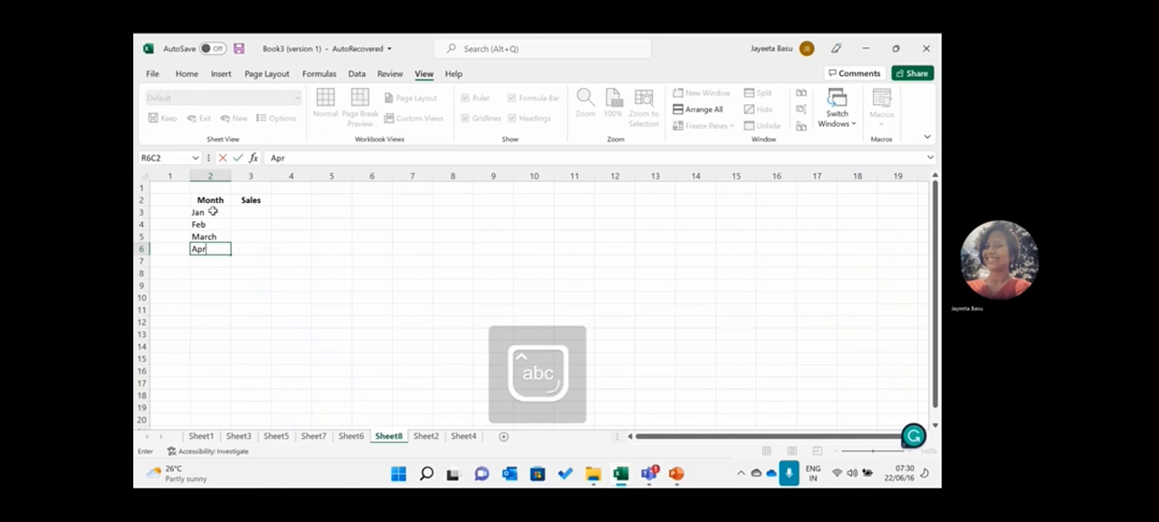
- Complete the April entry and add May, June and July below it in the Month column
key(Return)
text(May)
key(Return)
text(June)
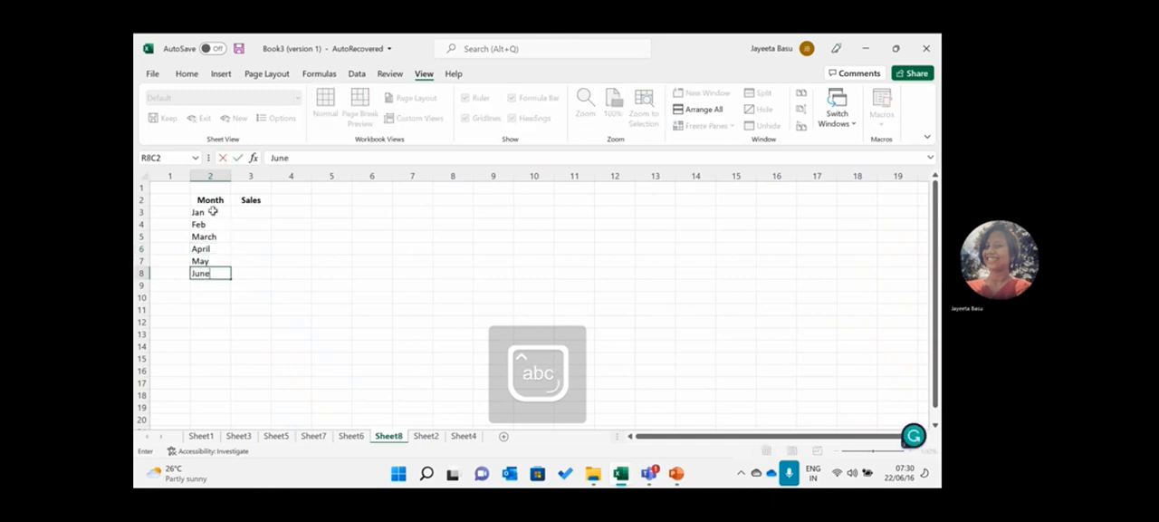
key(Return)
text(July)
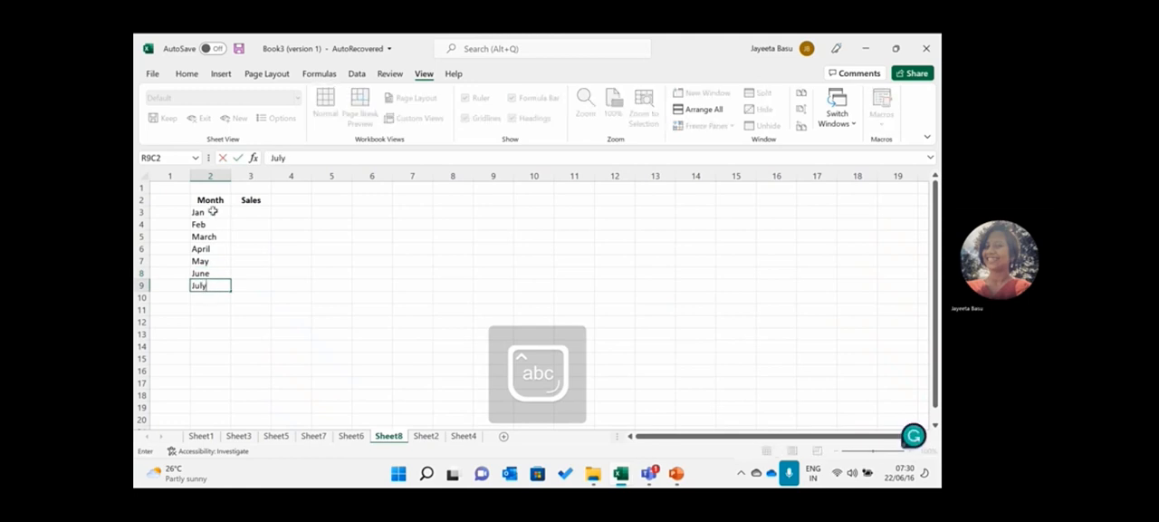
key(Up)
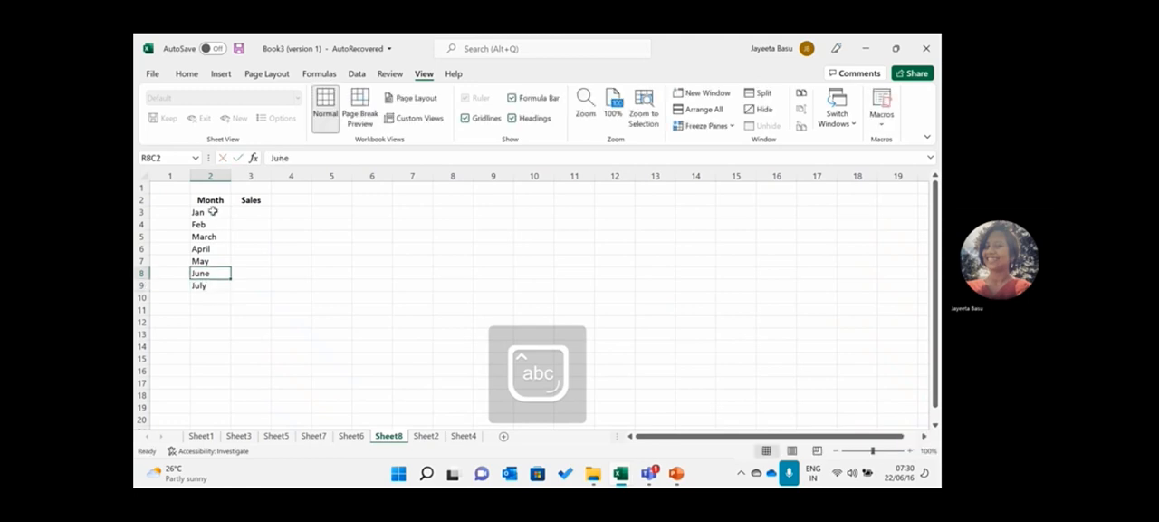
- Enter August in the Month column below July
key(Down)
key(Down)
key(Caps_Lock)
text(A)
key(Caps_Lock)
text(u)
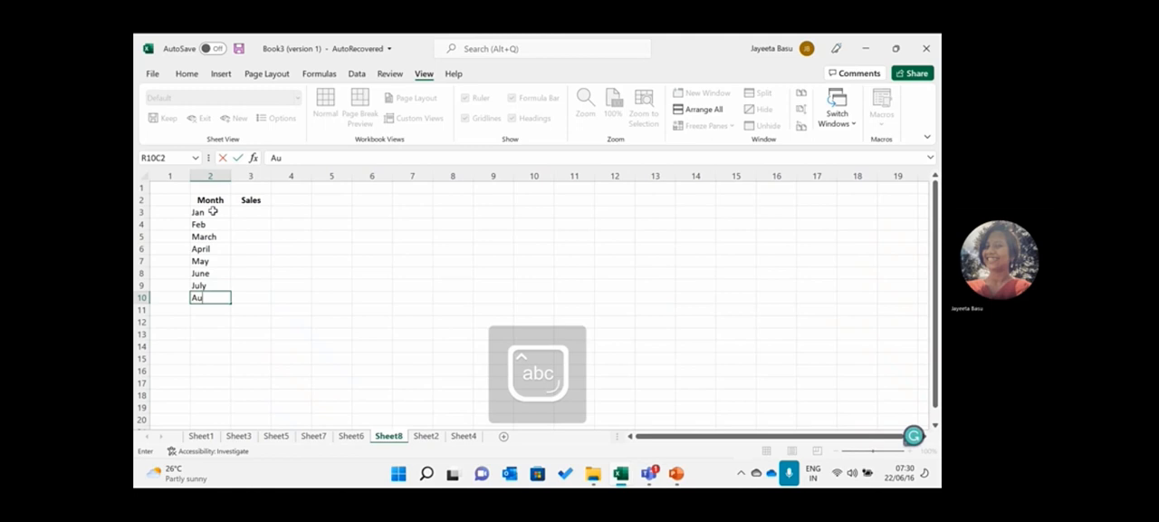
text(gust)
key(Return)
- Complete the Month column below August with Sep, Oct, Nov and Dec
text(Sep)
key(Return)
text(O)
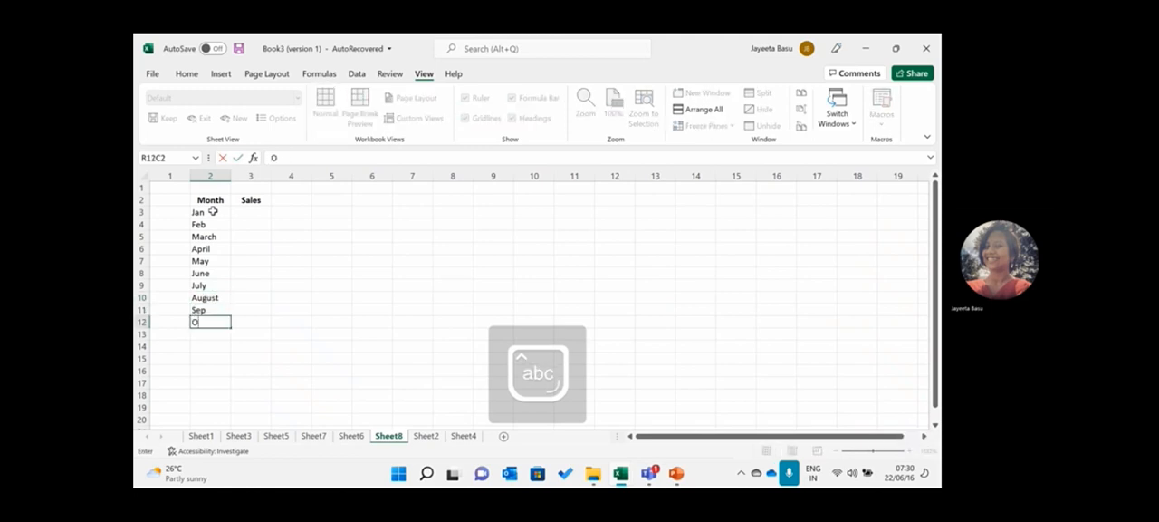
text(ct)
key(Return)
text(Nov)
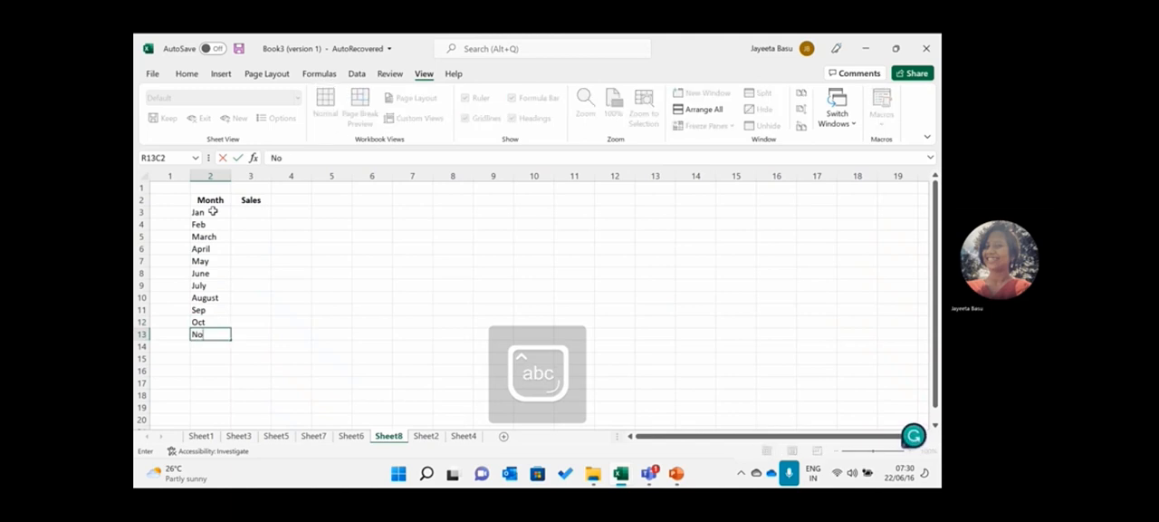
key(Return)
text(Dec)
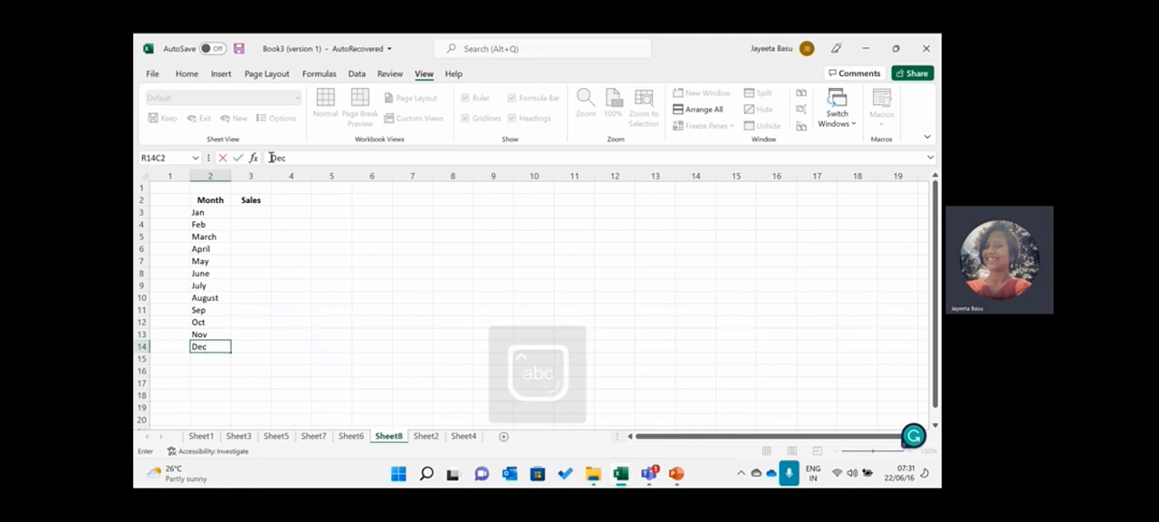
- Enter the first-quarter sales figures: 7800 for Jan, 9000 for Feb and 15000 for March
click(254, 213)
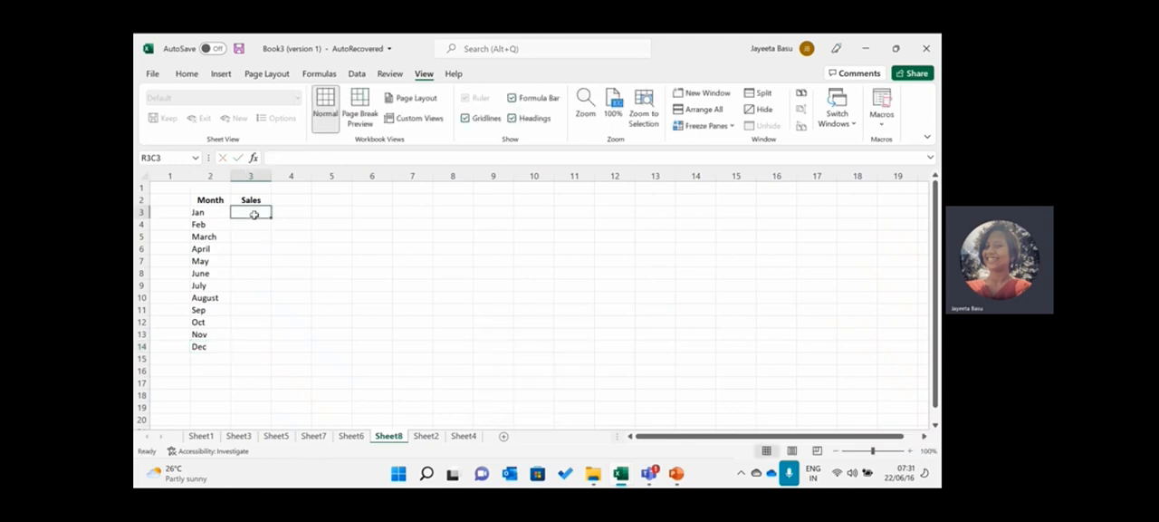
text(7800)
key(Return)
text(9000)
key(Return)
text(15000)
key(Return)
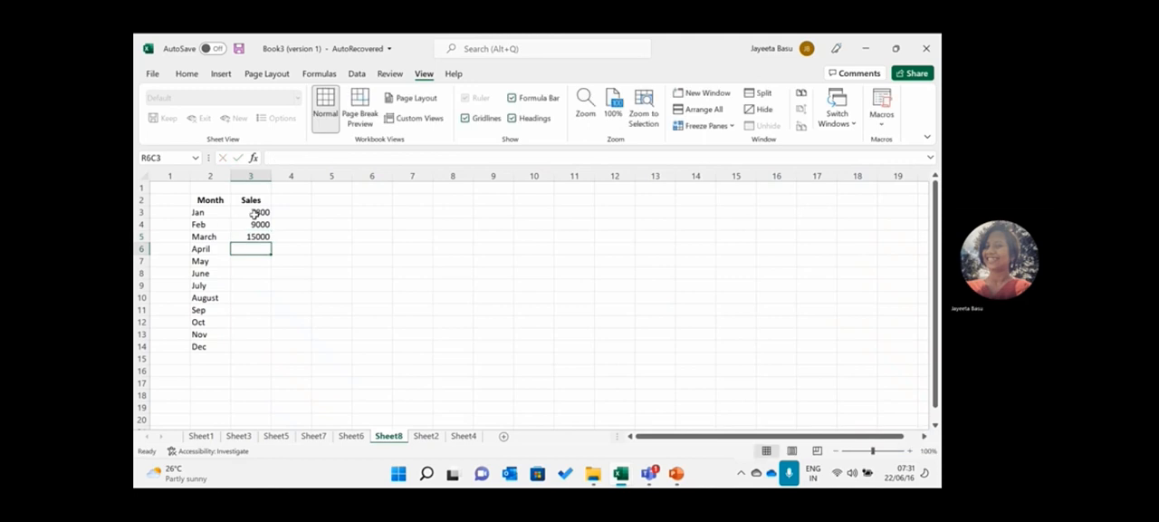
- Enter the second-quarter sales figures: 45000 for April, 3000 for May and 19000 for June
text(45000)
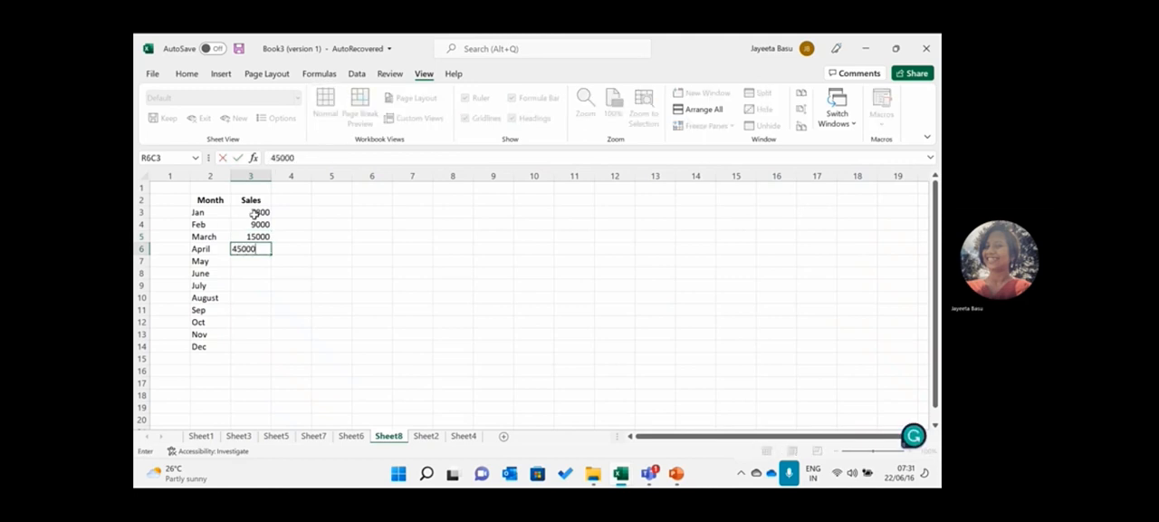
key(Return)
text(3)
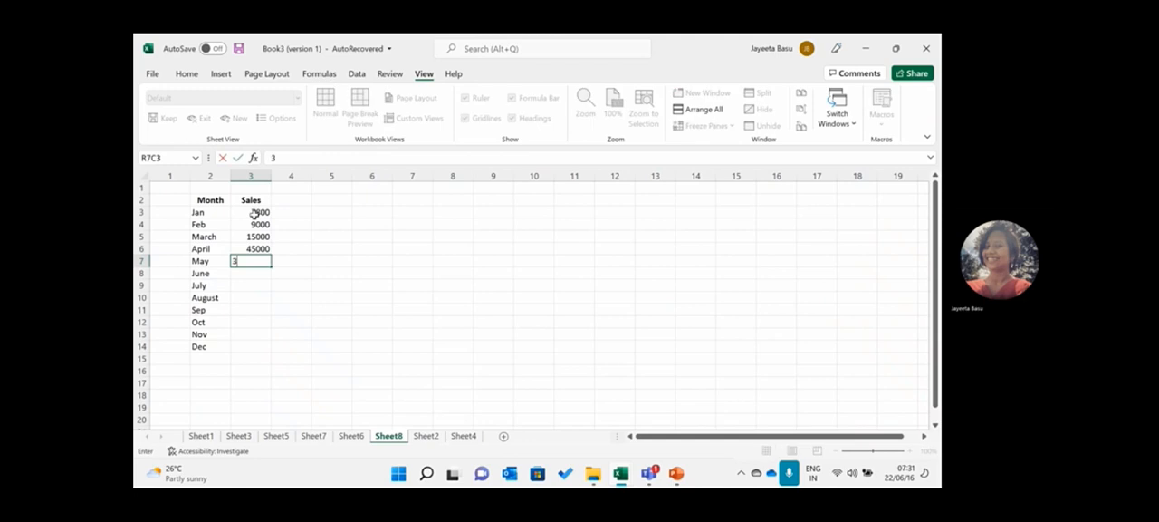
text(000)
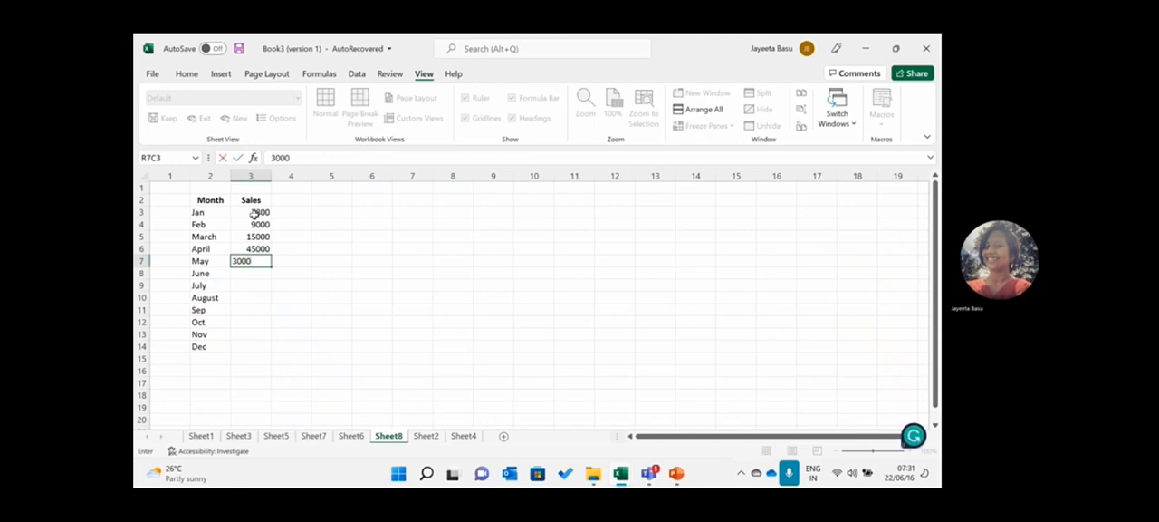
key(Return)
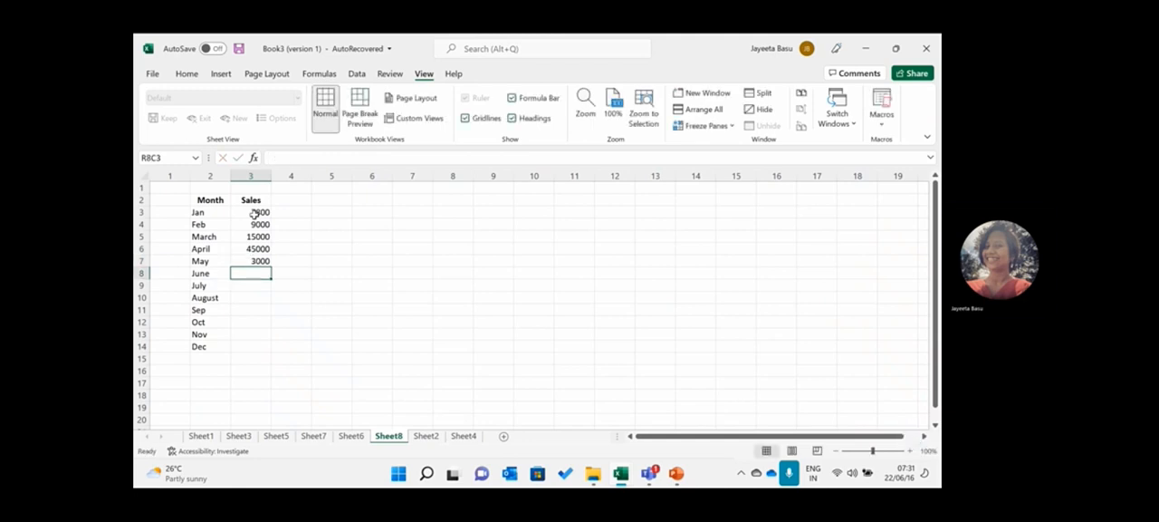
text(1)
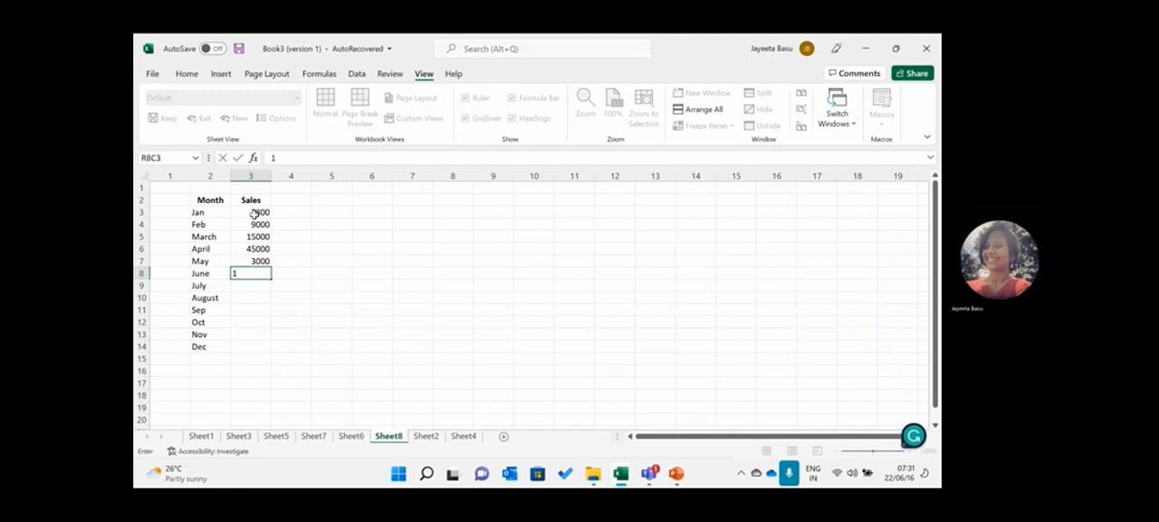
text(9000)
key(Return)
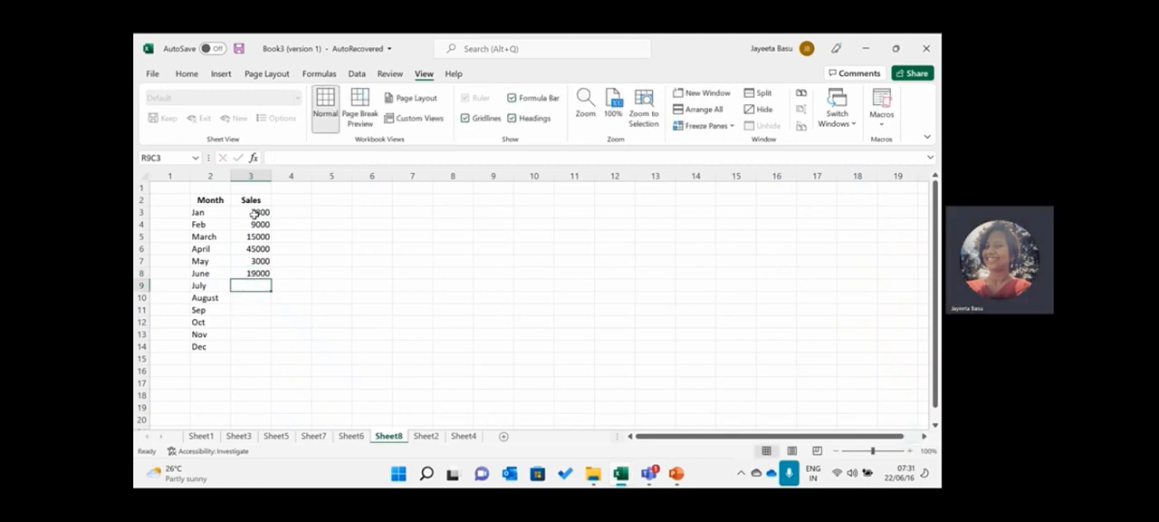
- Enter the third-quarter sales figures: 25000 for July, 75000 for August and 67000 for Sep
text(25000)
key(Return)
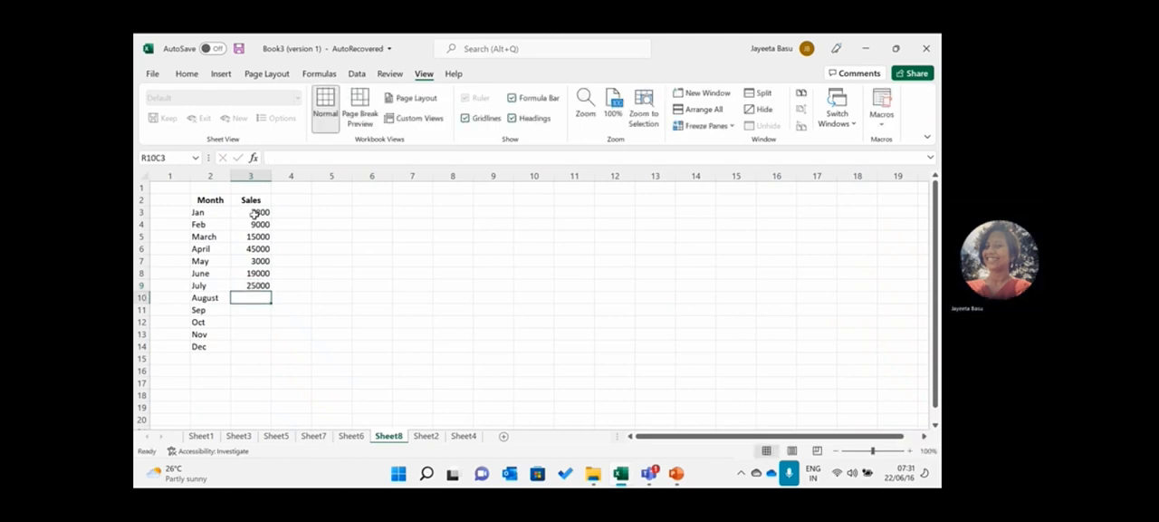
text(75)
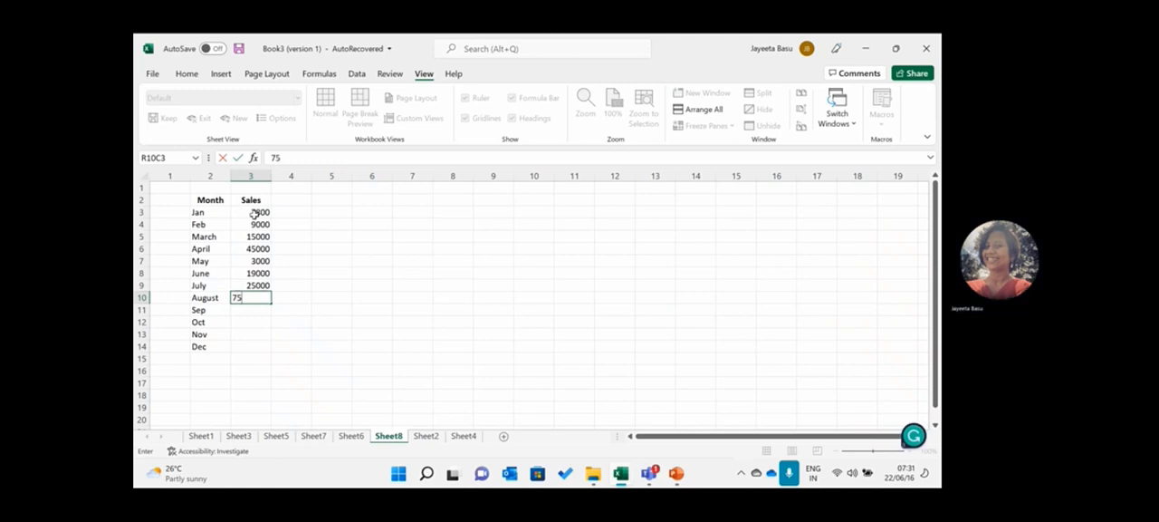
text(000)
key(Return)
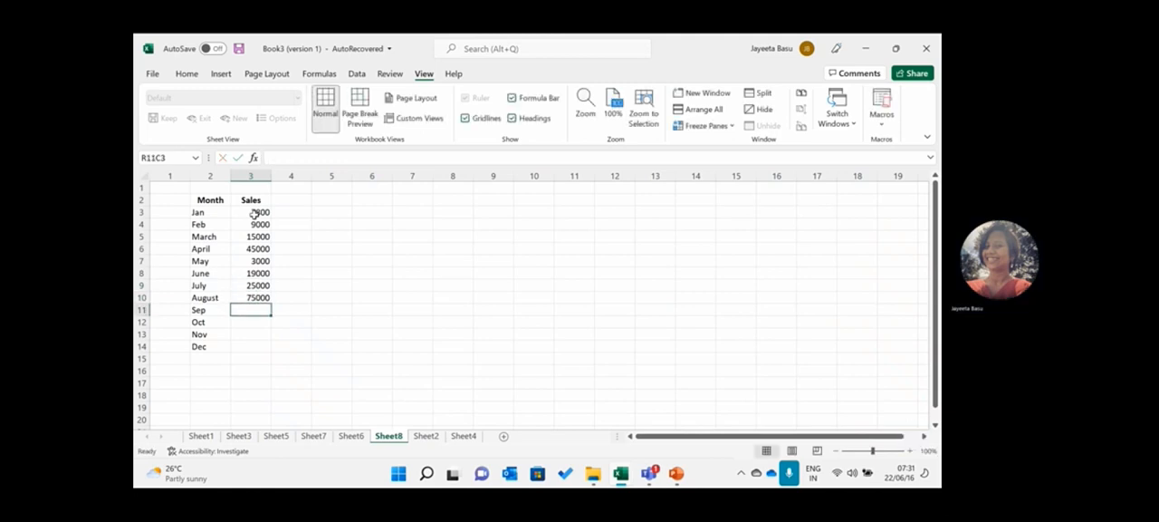
text(67000)
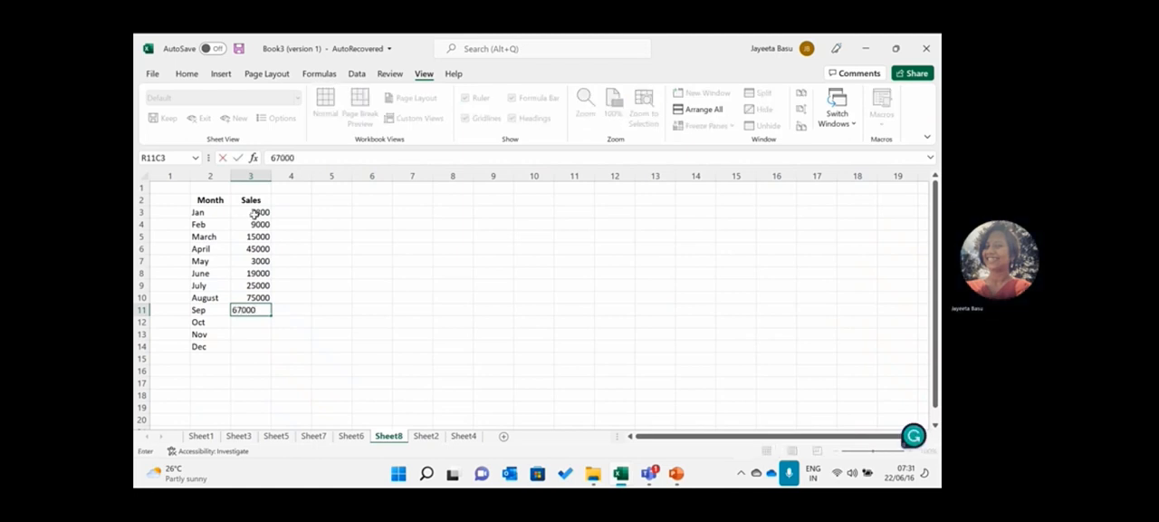
key(Return)
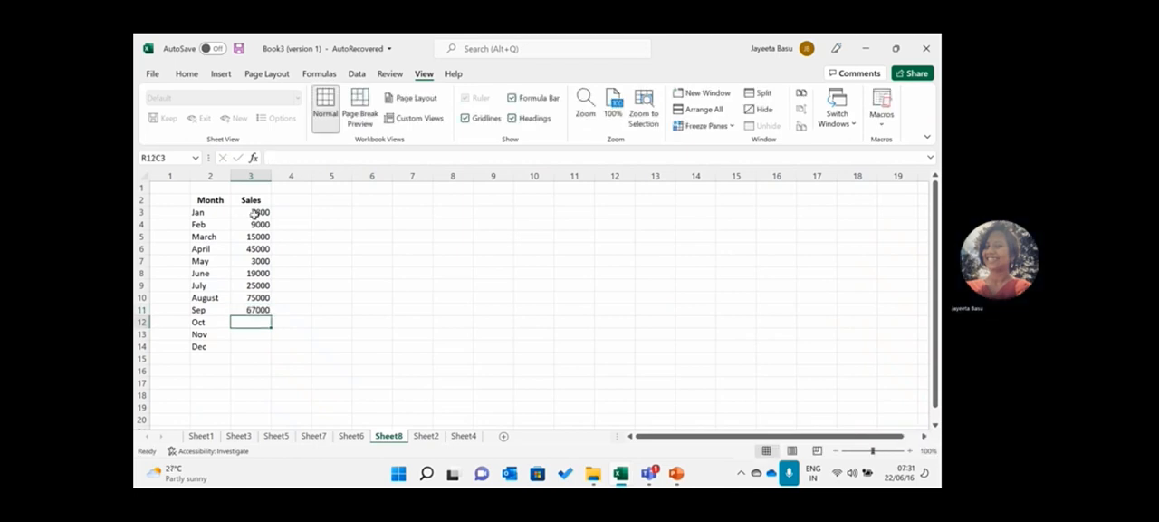
- Enter the fourth-quarter sales figures: 90000 for Oct, 100000 for Nov and 120000 for Dec
text(90000)
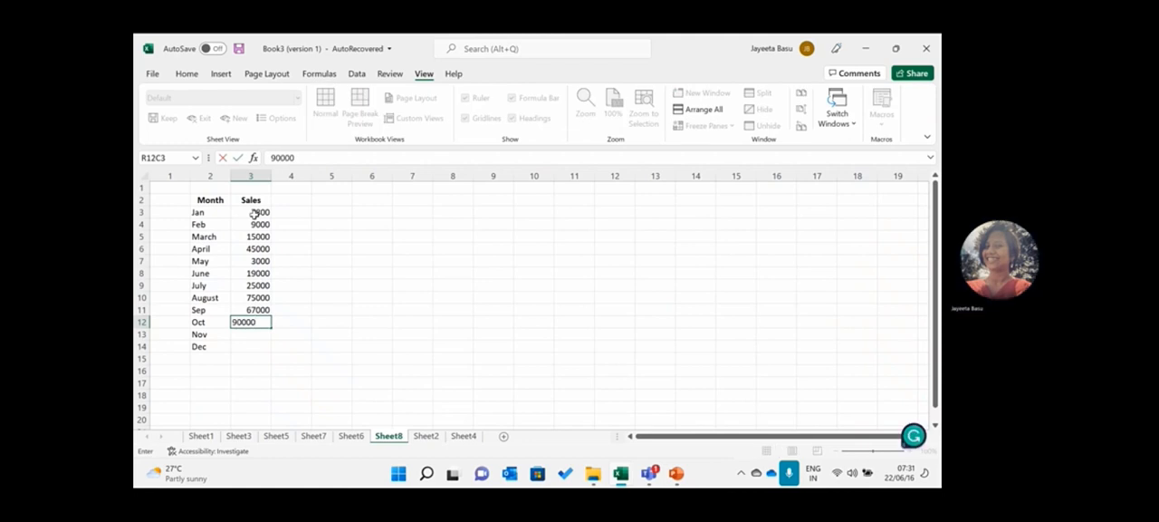
key(Return)
text(100000)
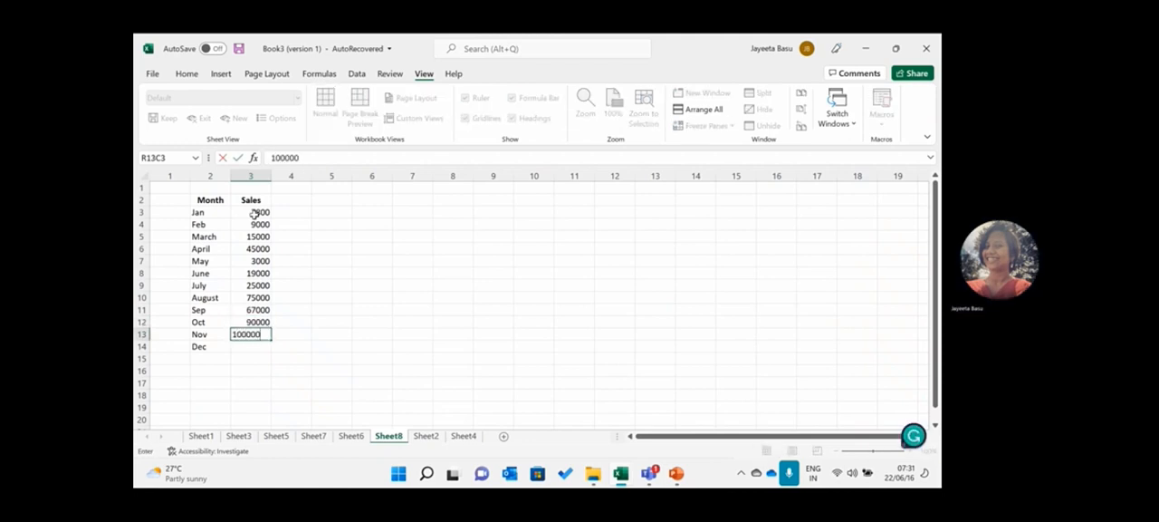
key(Return)
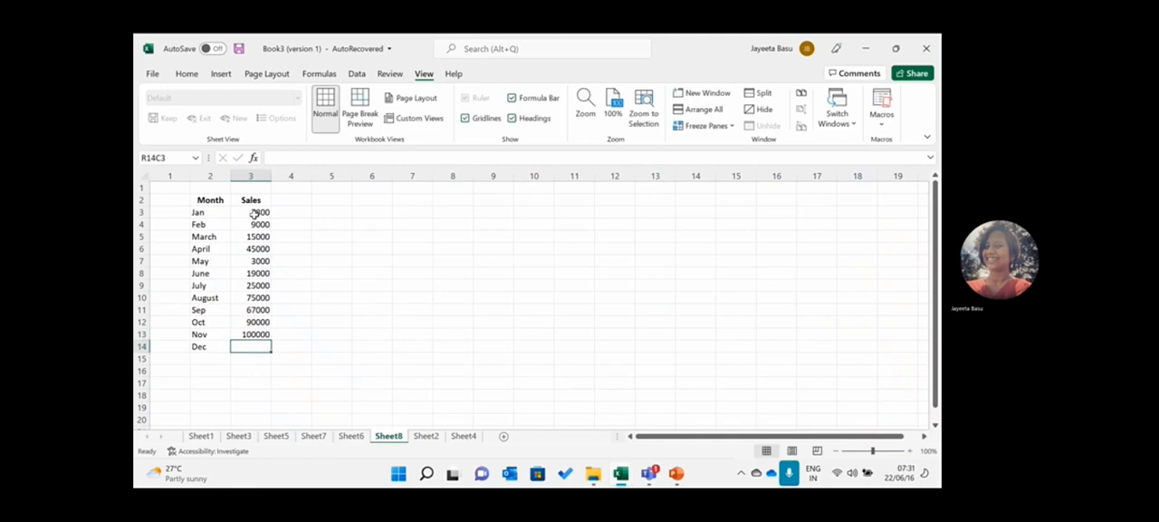
text(1)
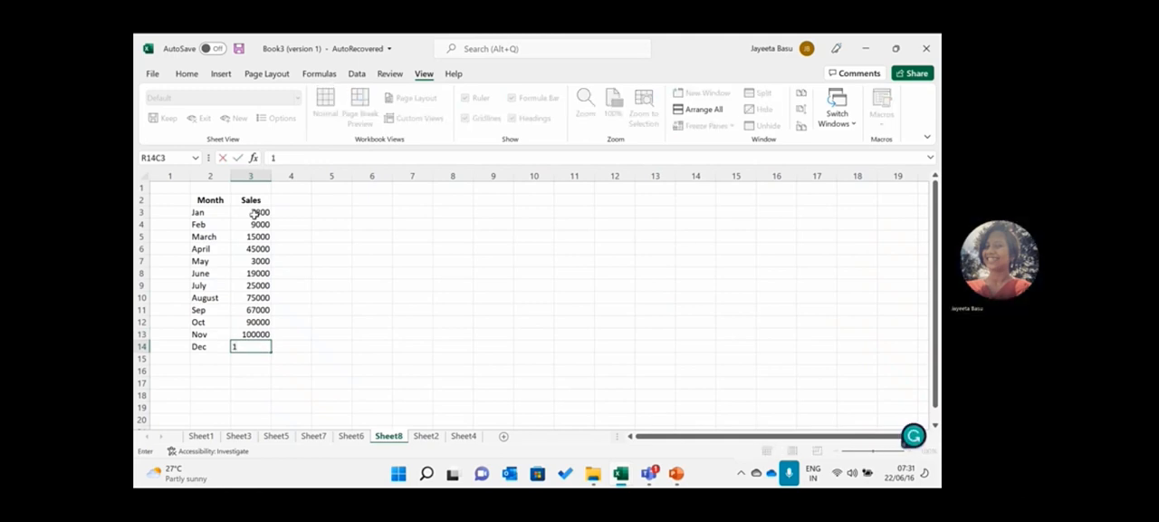
text(20000)
click(299, 237)
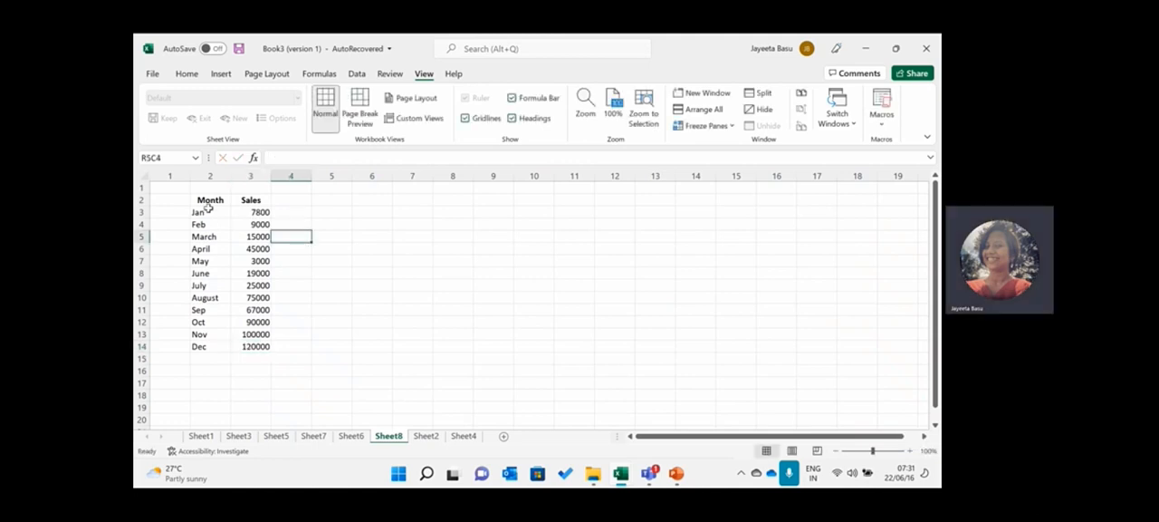
- Insert a 2-D Stacked Column chart from the whole Month and Sales table, including its headers
drag(208, 199, 246, 346)
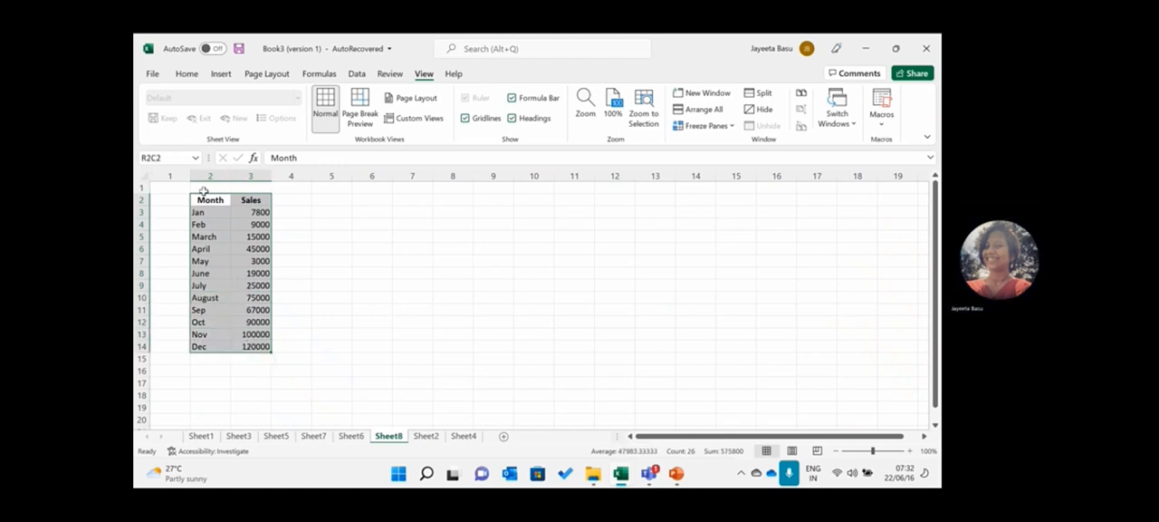
click(223, 75)
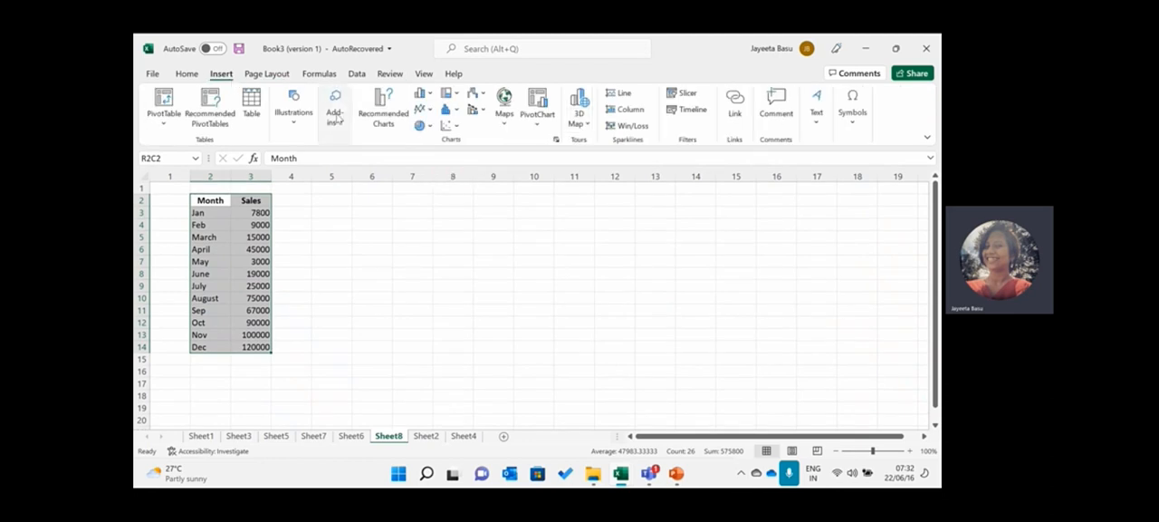
click(431, 96)
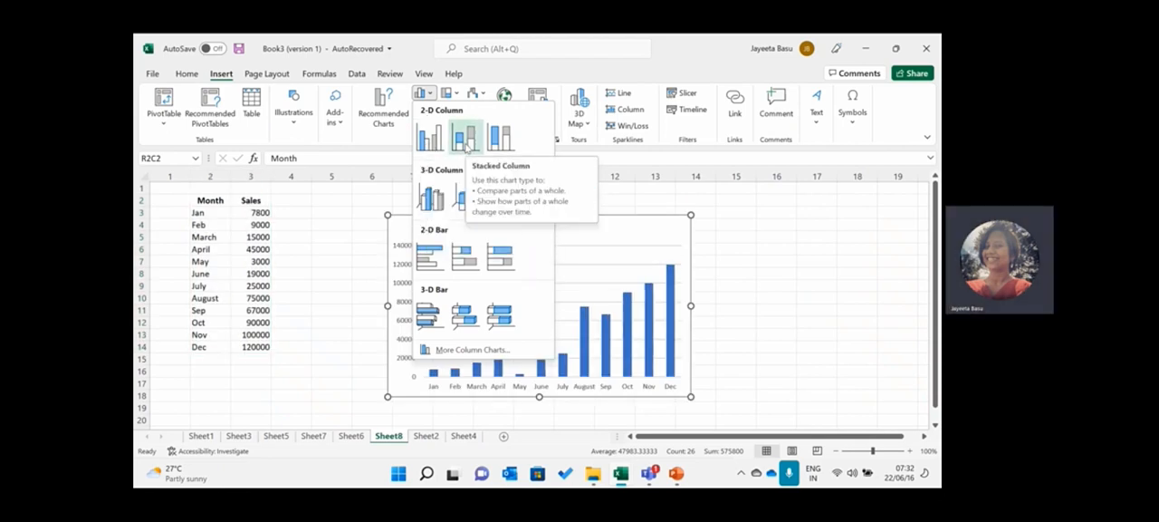
click(466, 145)
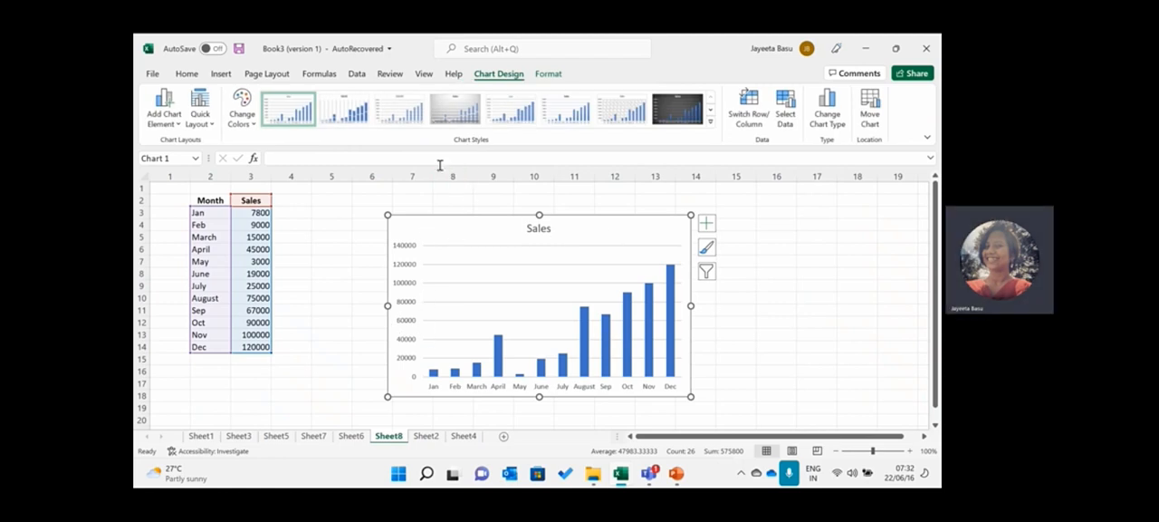
click(222, 75)
click(421, 94)
key(Escape)
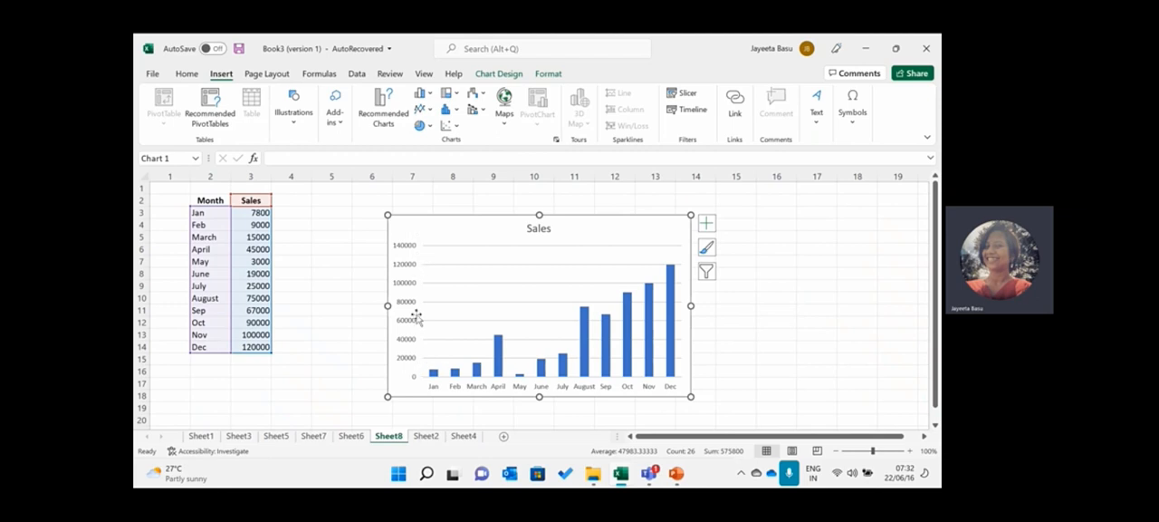
- Add axis titles to the chart and set the vertical axis title to Sales
click(707, 224)
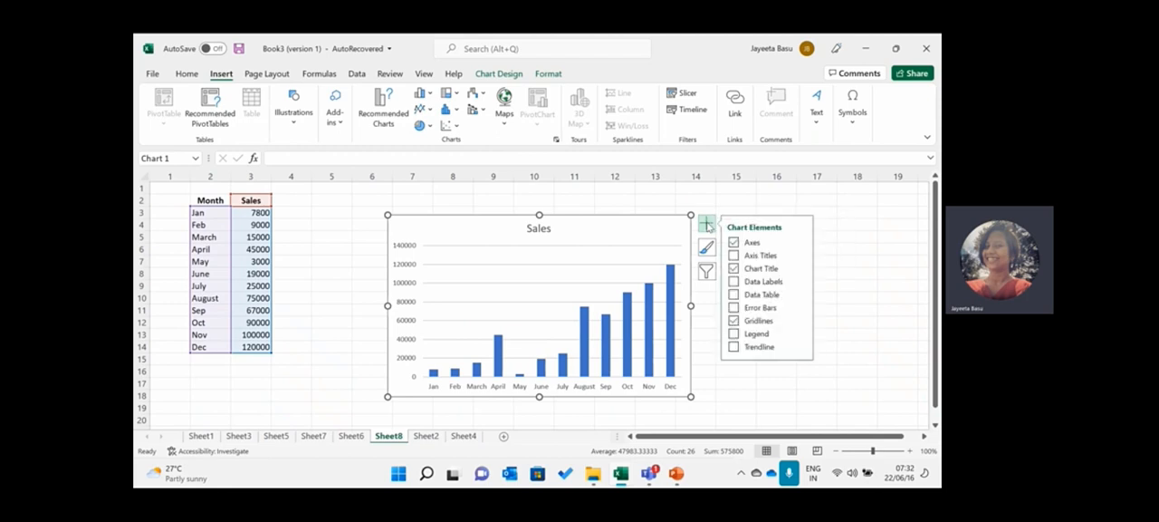
click(733, 255)
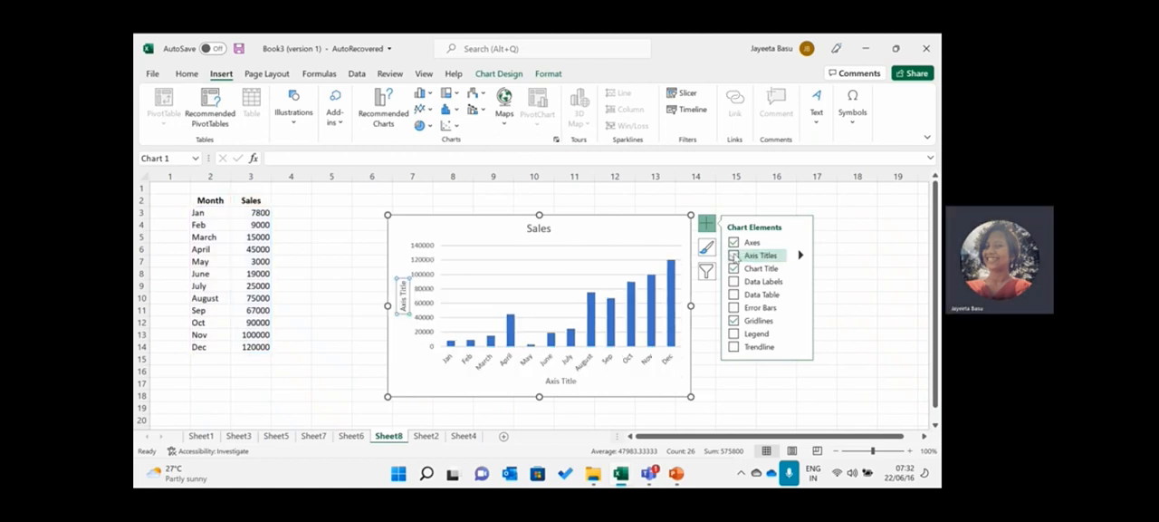
double_click(403, 284)
key(BackSpace)
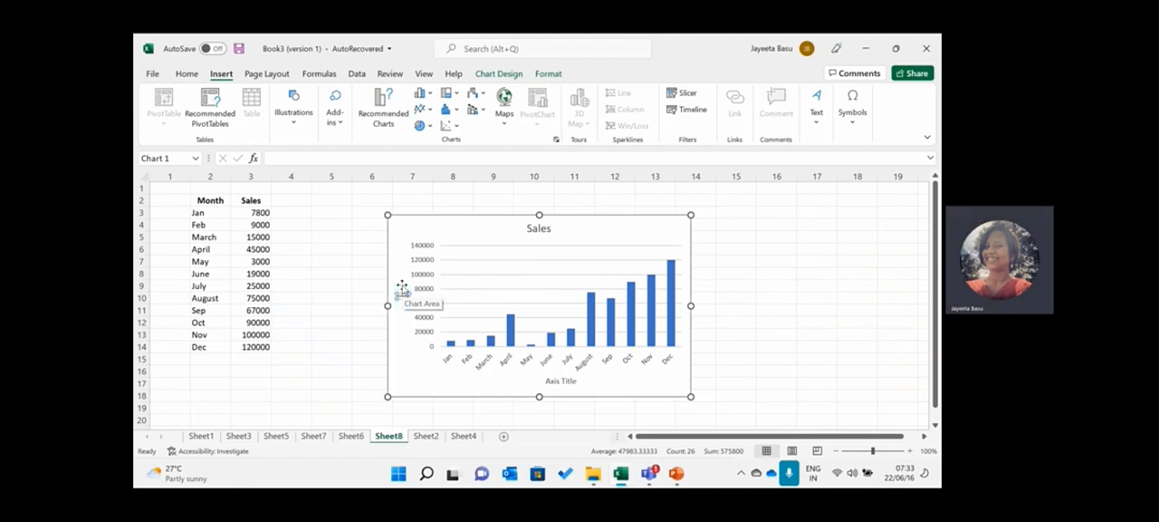
text(Sales)
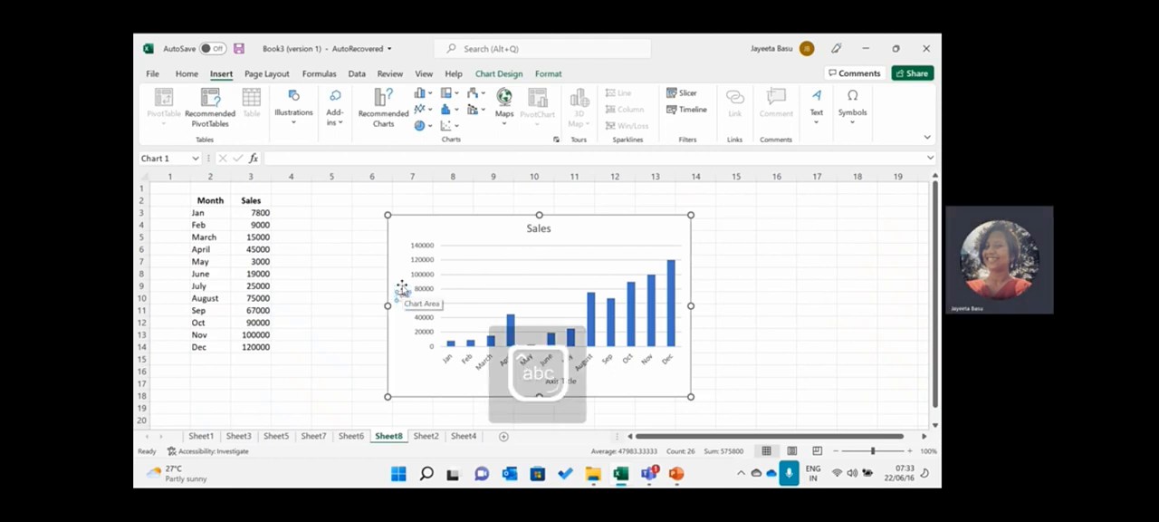
- Set the chart's horizontal axis title to Month
click(574, 383)
double_click(576, 383)
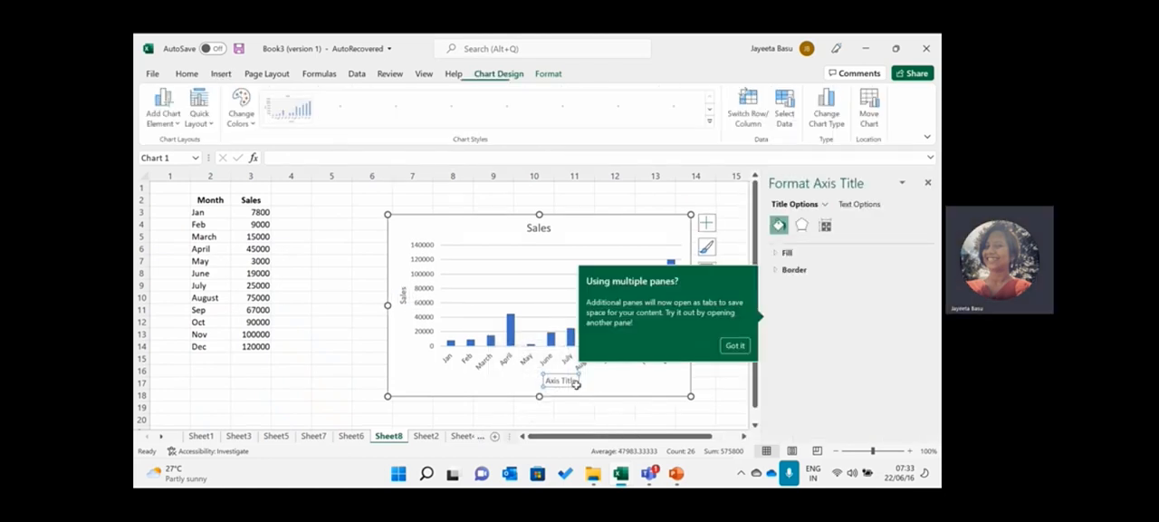
click(733, 346)
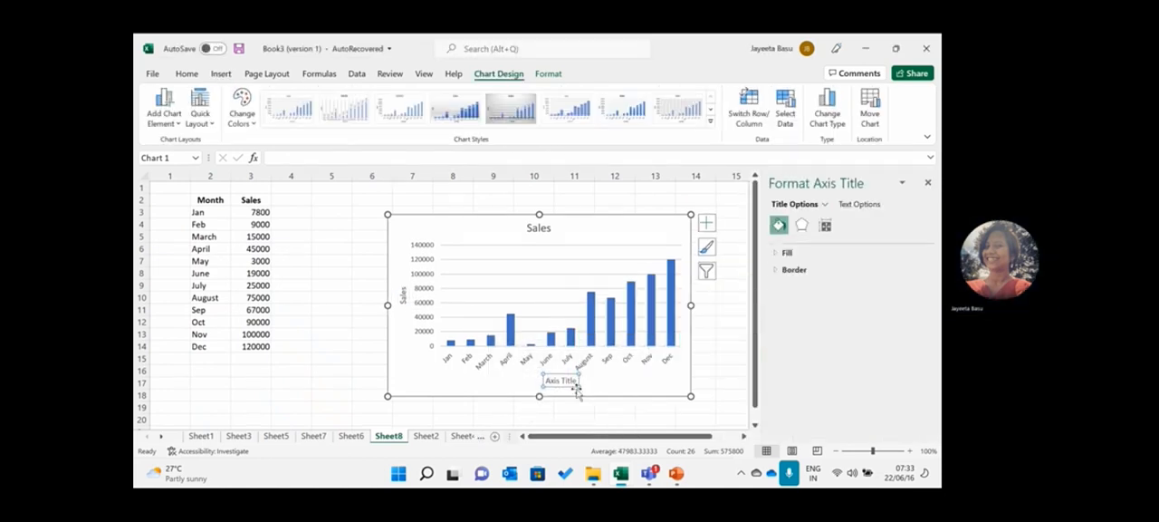
key(BackSpace)
key(BackSpace)
key(BackSpace)
key(BackSpace)
key(BackSpace)
key(BackSpace)
key(BackSpace)
key(BackSpace)
key(BackSpace)
key(BackSpace)
key(Caps_Lock)
text(M)
key(Caps_Lock)
text(onth)
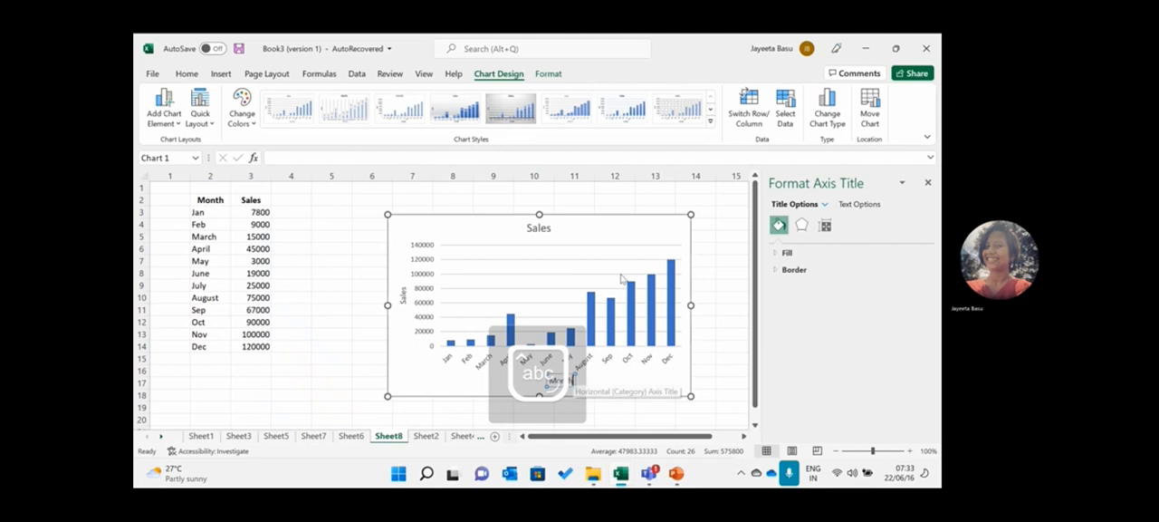
click(719, 240)
- Change the chart title to Sales Projection Monthwise
click(681, 233)
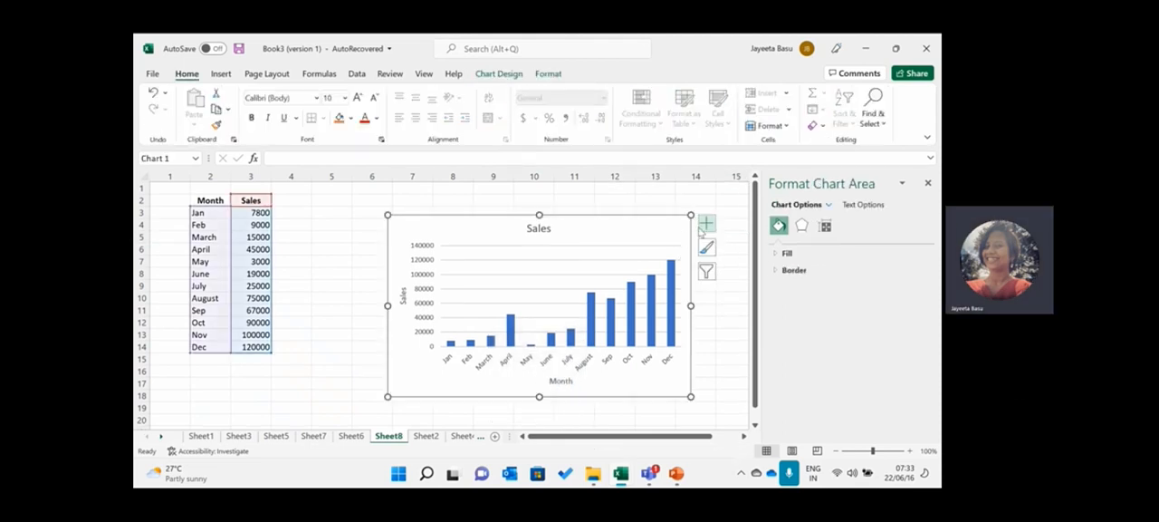
click(551, 229)
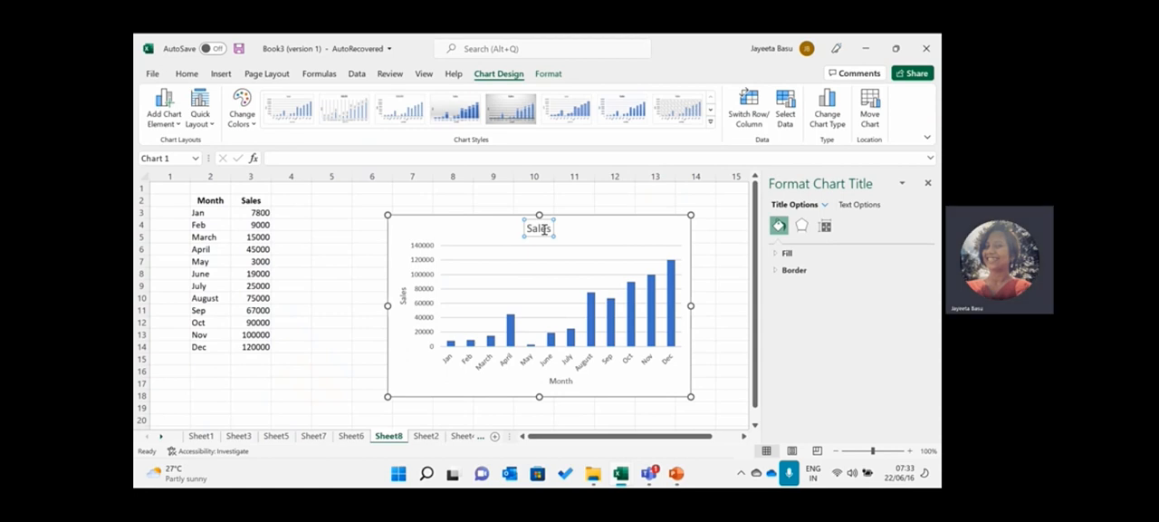
text(Report Mont)
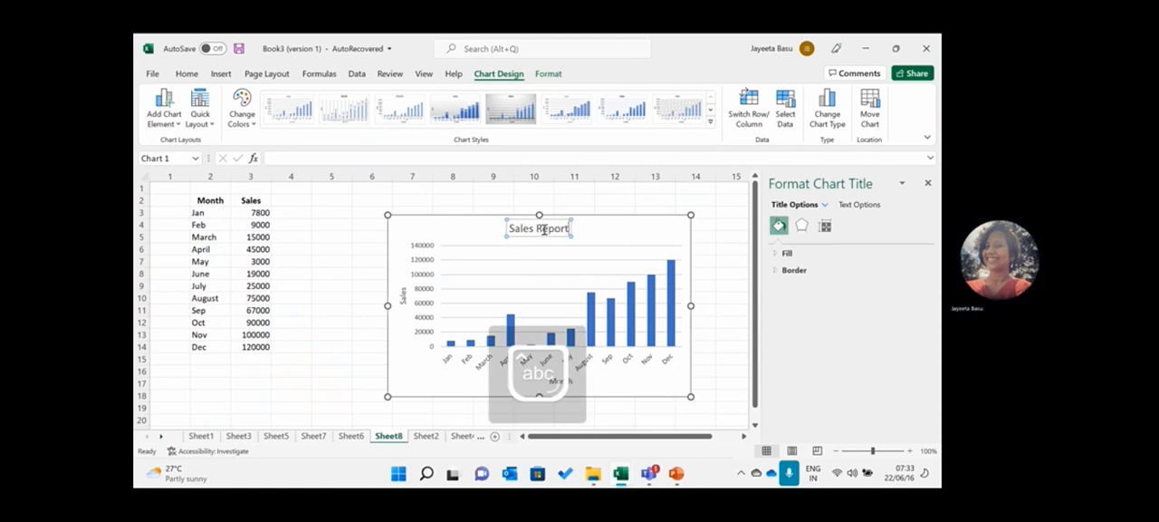
key(BackSpace)
key(BackSpace)
key(BackSpace)
key(BackSpace)
key(BackSpace)
key(BackSpace)
key(BackSpace)
key(BackSpace)
key(BackSpace)
key(BackSpace)
key(BackSpace)
key(BackSpace)
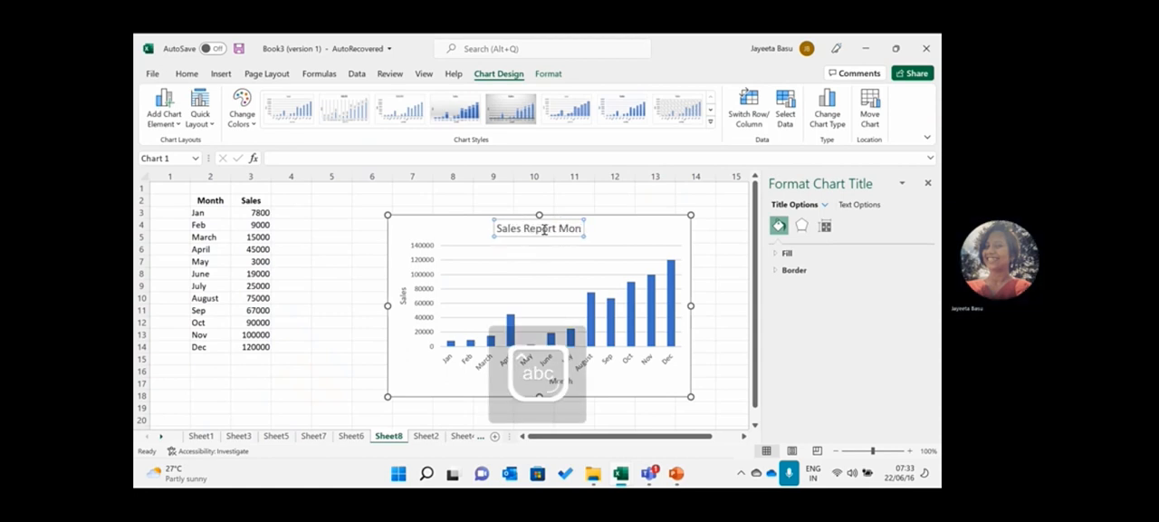
text(P)
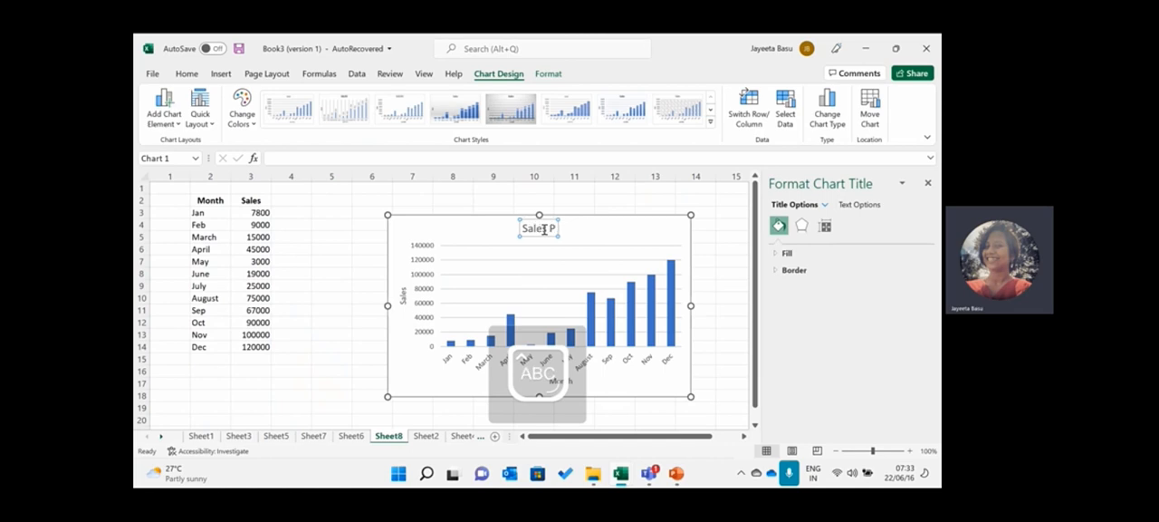
text(rojecti)
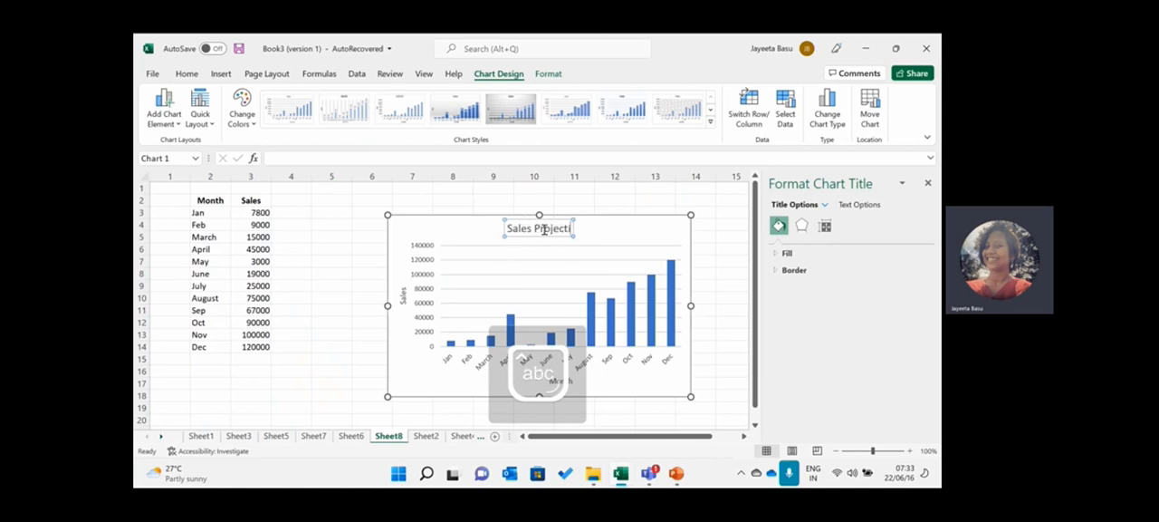
text(on Monthwise)
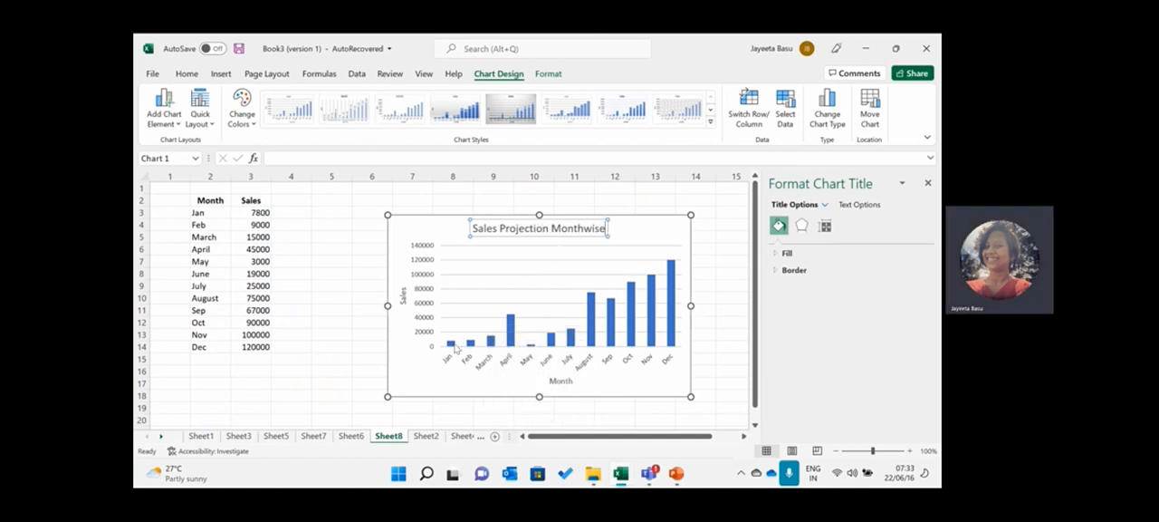
mouse_move(455, 350)
click(715, 237)
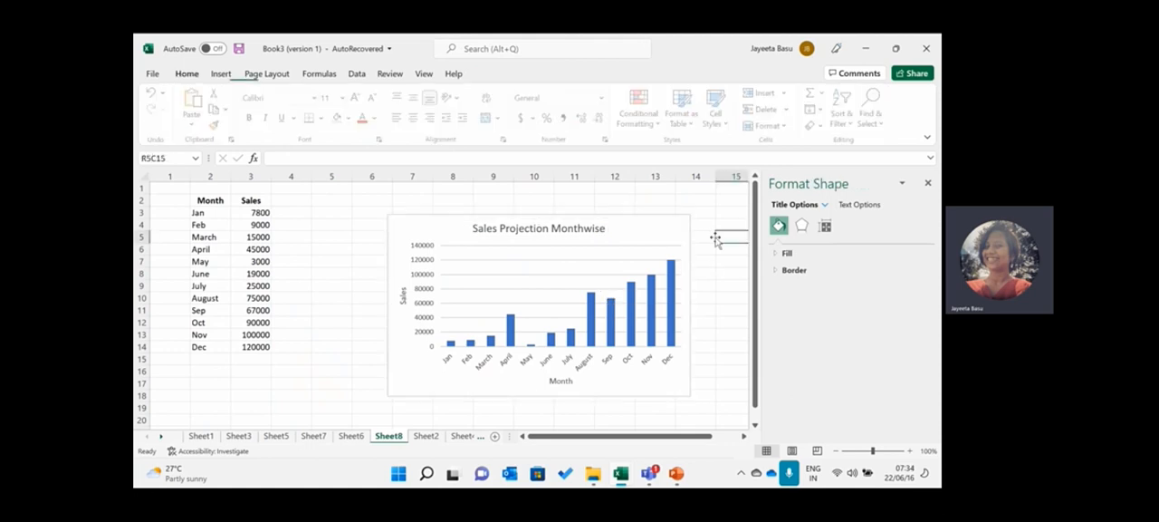
- Examine the column, bar and combo chart types offered for the whole Month and Sales table
click(677, 230)
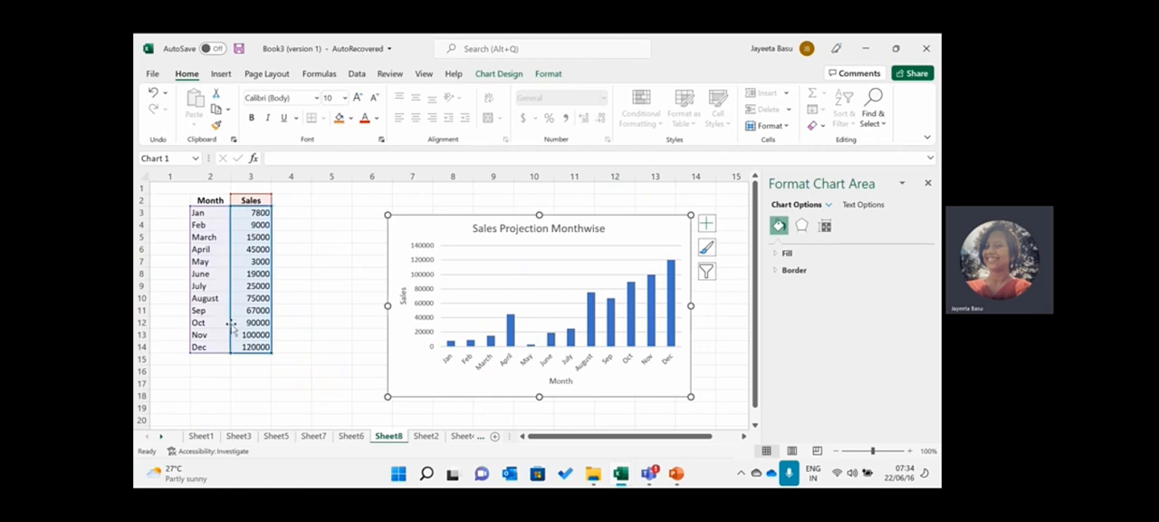
click(211, 200)
drag(211, 200, 254, 348)
click(229, 76)
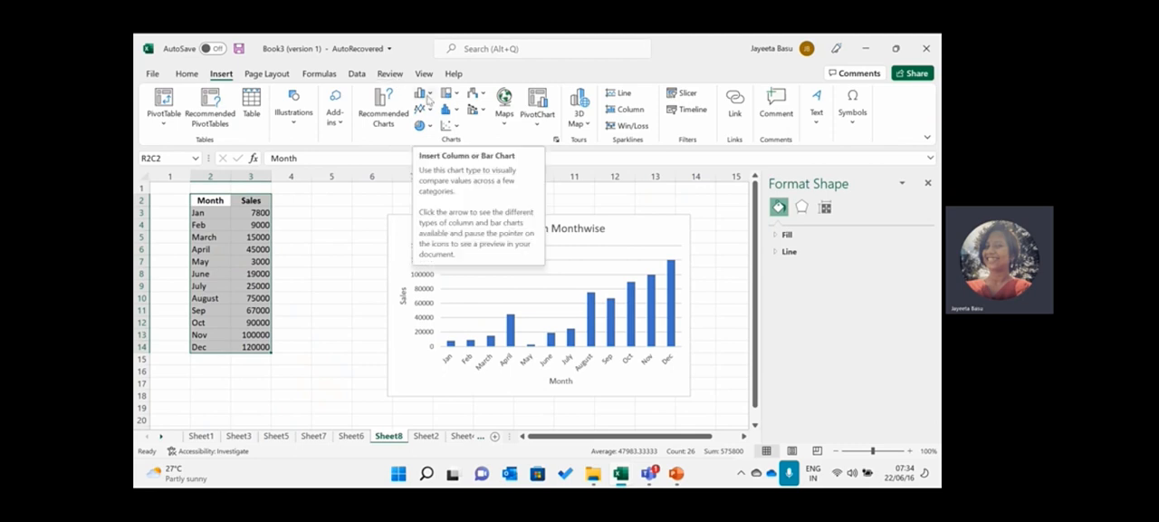
click(430, 98)
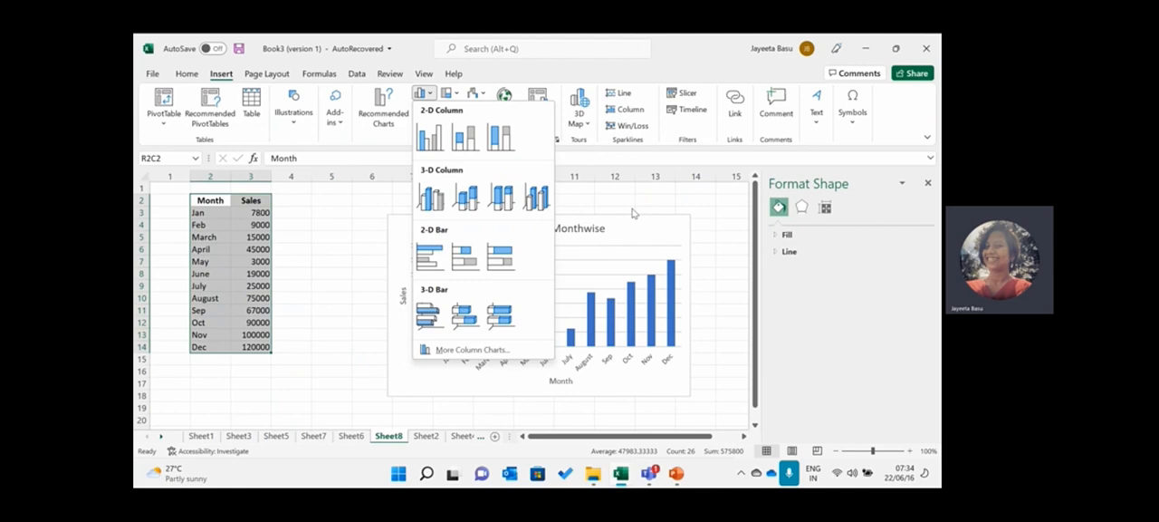
key(Escape)
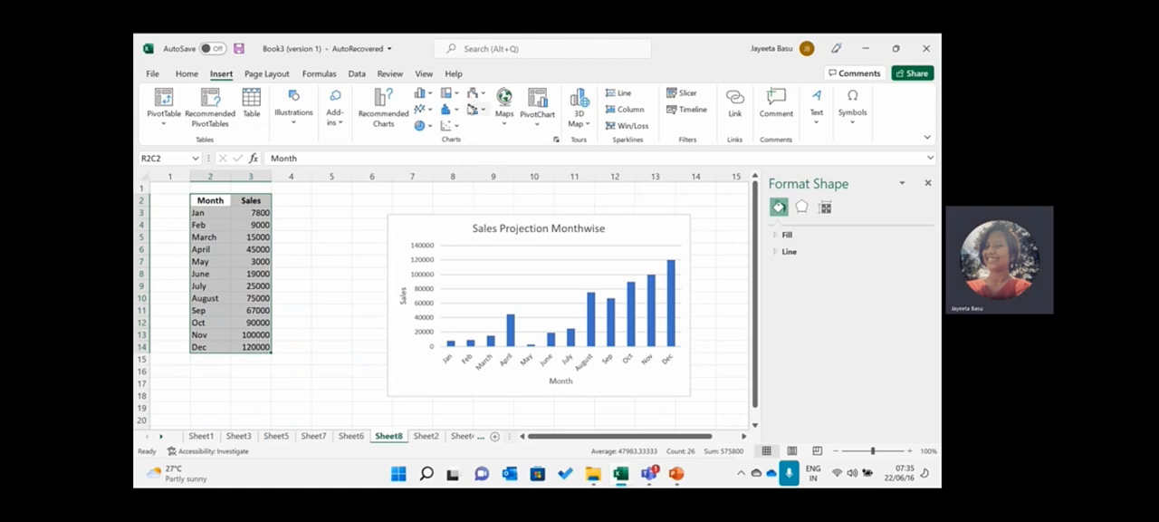
click(473, 108)
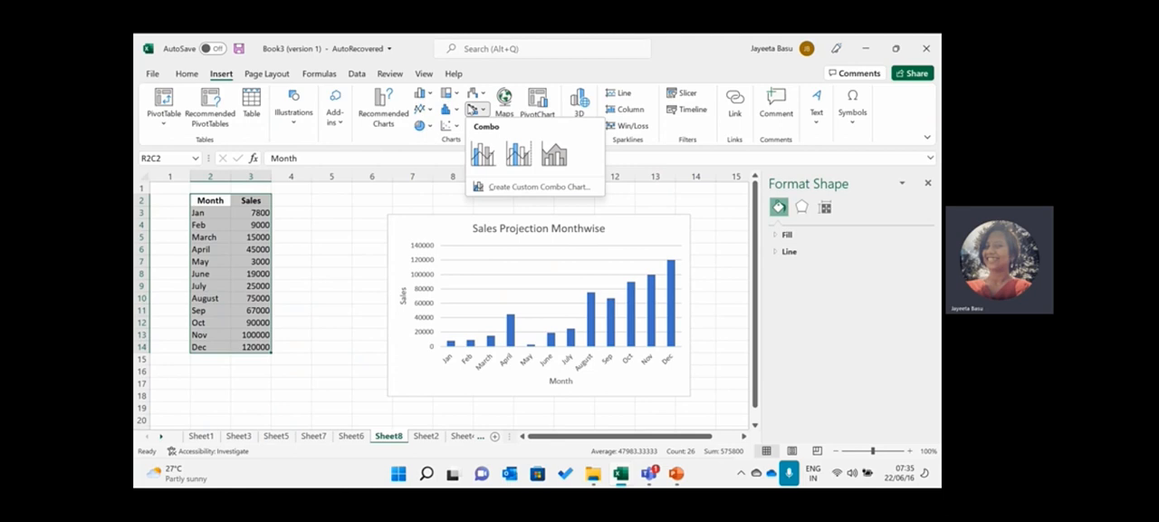
click(471, 108)
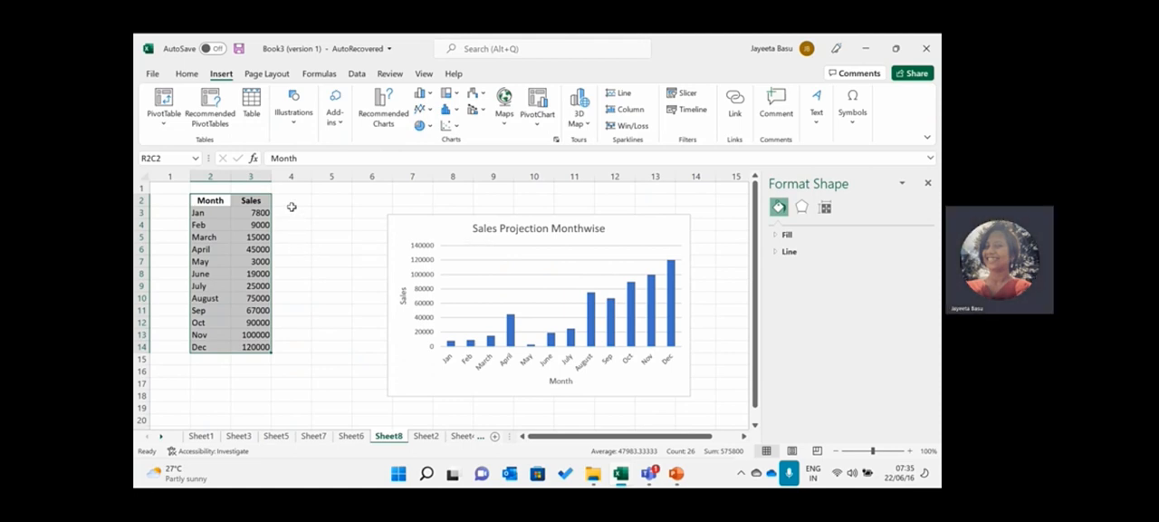
click(408, 235)
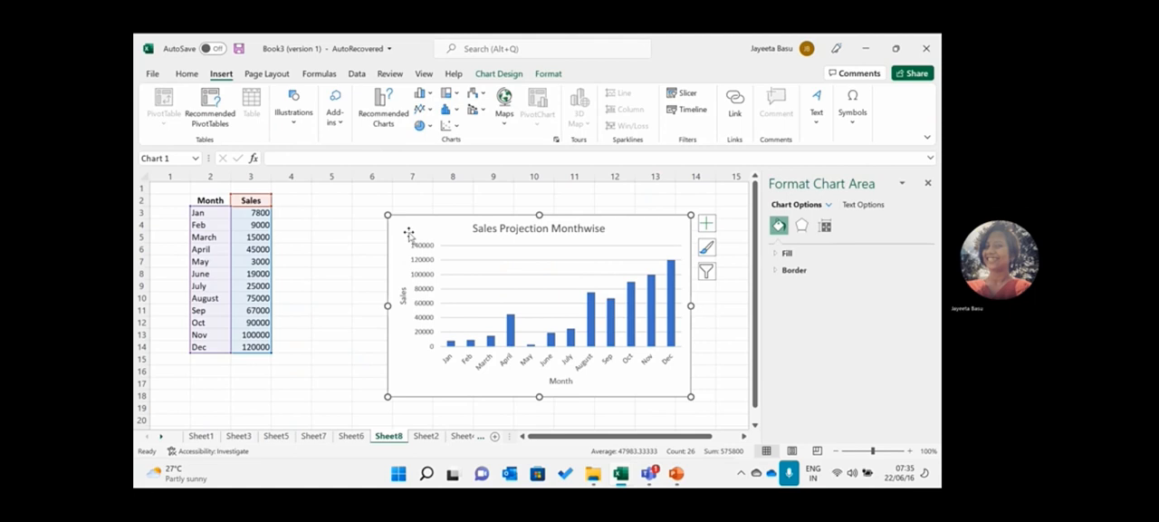
- Enter the heading Area in cell R22C2, below the monthly sales table
click(209, 413)
key(Down)
key(Down)
key(Down)
key(Down)
key(Down)
key(Down)
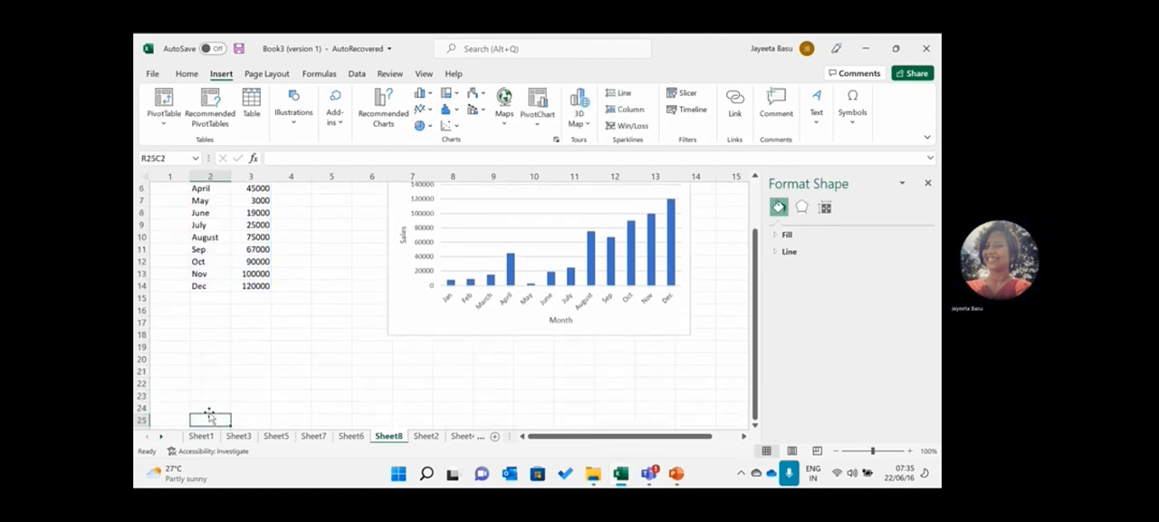
click(213, 394)
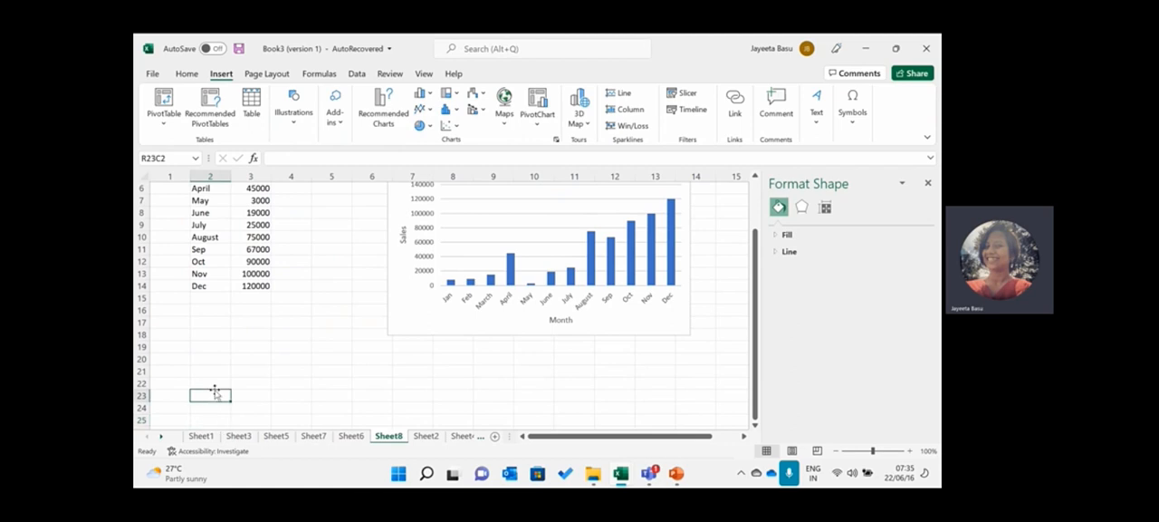
click(218, 383)
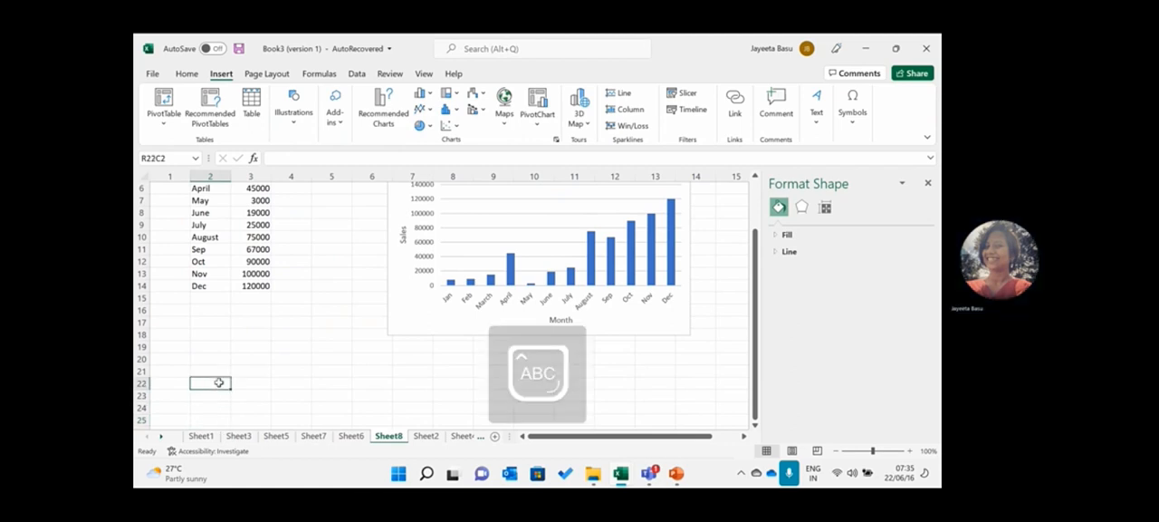
text(Mont)
key(BackSpace)
key(BackSpace)
key(BackSpace)
key(BackSpace)
text(a)
key(Caps_Lock)
text(RE)
key(BackSpace)
key(BackSpace)
key(BackSpace)
text(A)
key(Caps_Lock)
text(rea)
- Enter the heading Population in cell R22C3
click(251, 383)
key(Caps_Lock)
text(P)
key(Caps_Lock)
text(op)
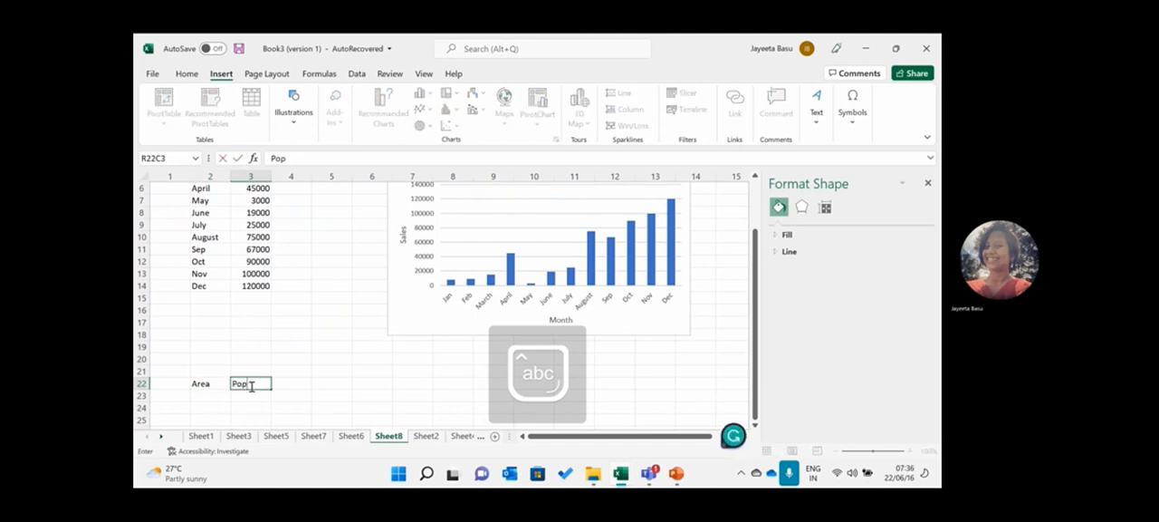
text(ulation)
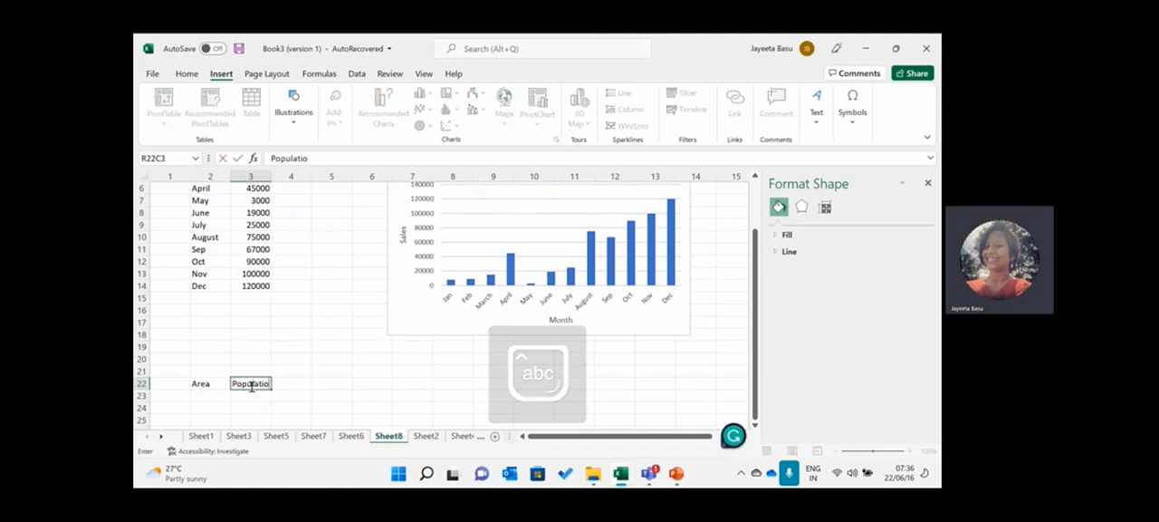
click(209, 396)
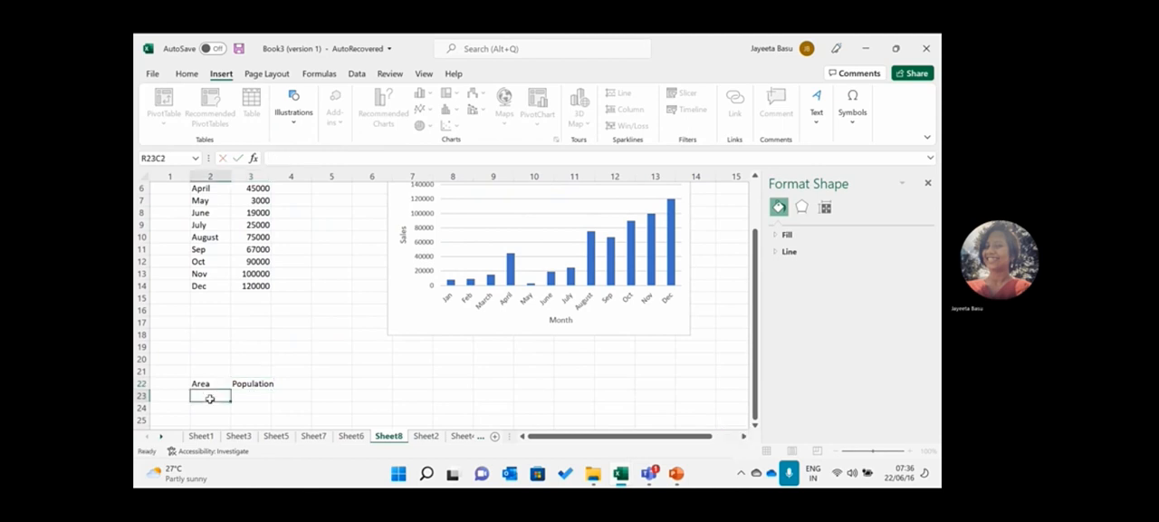
key(Caps_Lock)
text(A)
key(Caps_Lock)
text(rea)
key(Caps_Lock)
text(ndhraP)
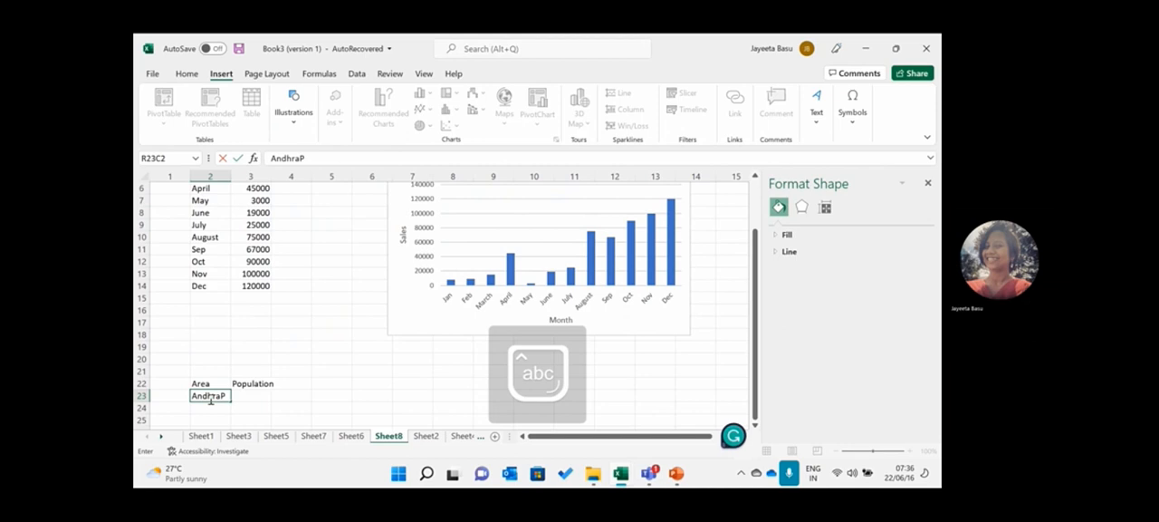
key(BackSpace)
key(BackSpace)
key(BackSpace)
key(BackSpace)
key(BackSpace)
key(BackSpace)
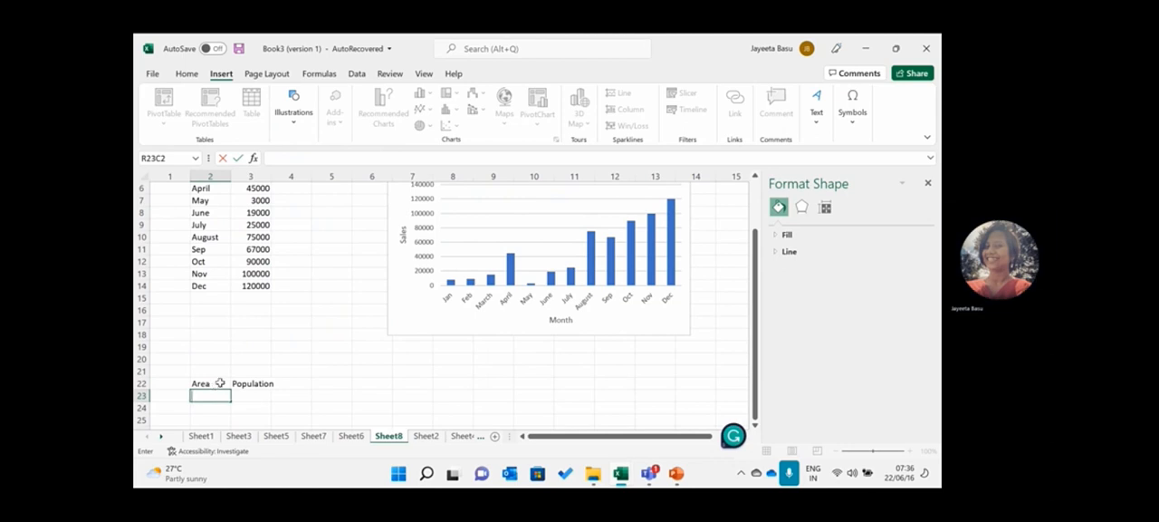
- Replace the Area heading in cell R22C2 with College
click(218, 384)
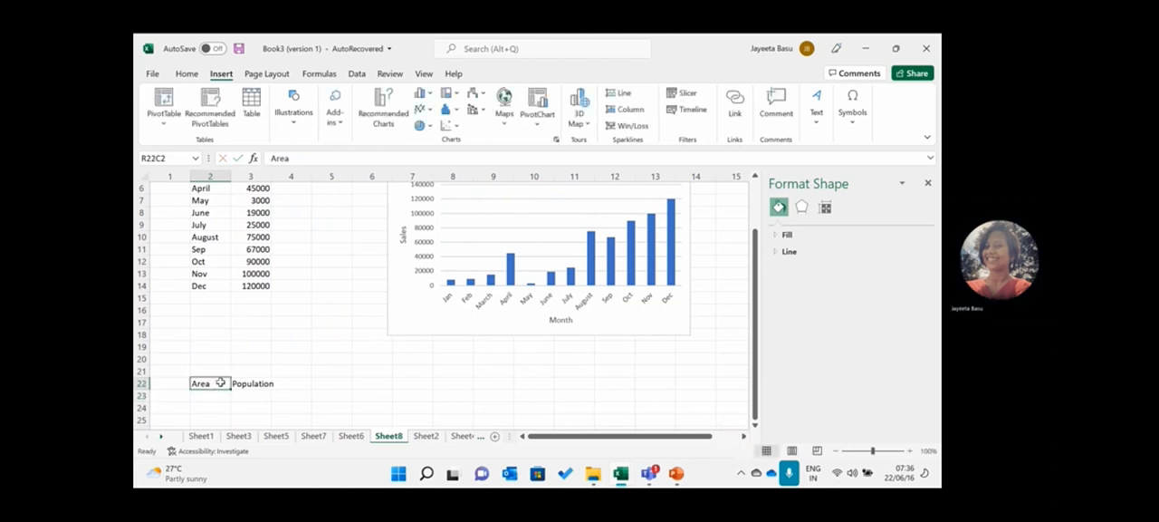
double_click(220, 383)
key(BackSpace)
key(BackSpace)
key(BackSpace)
key(BackSpace)
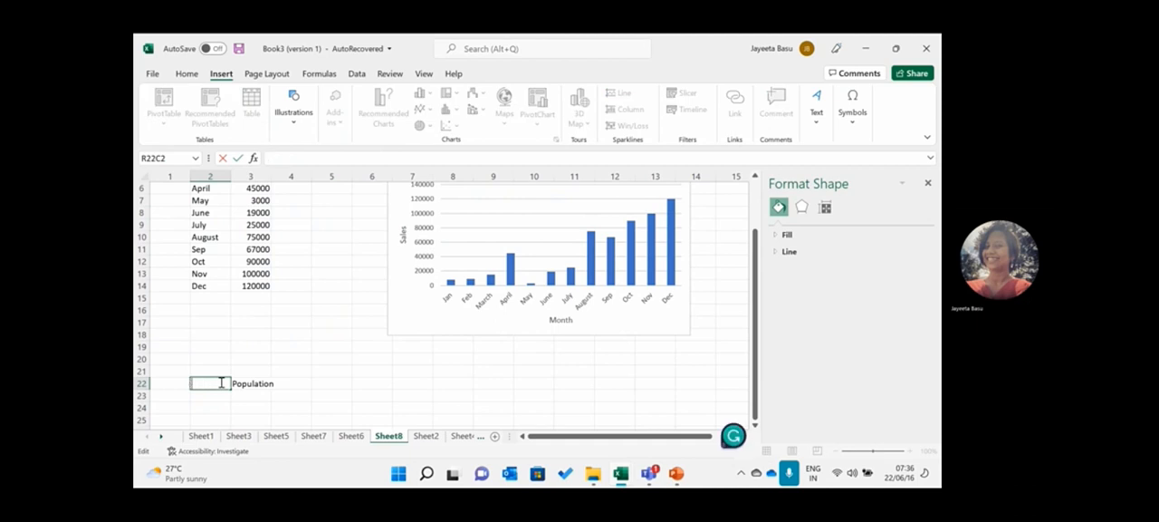
text(College)
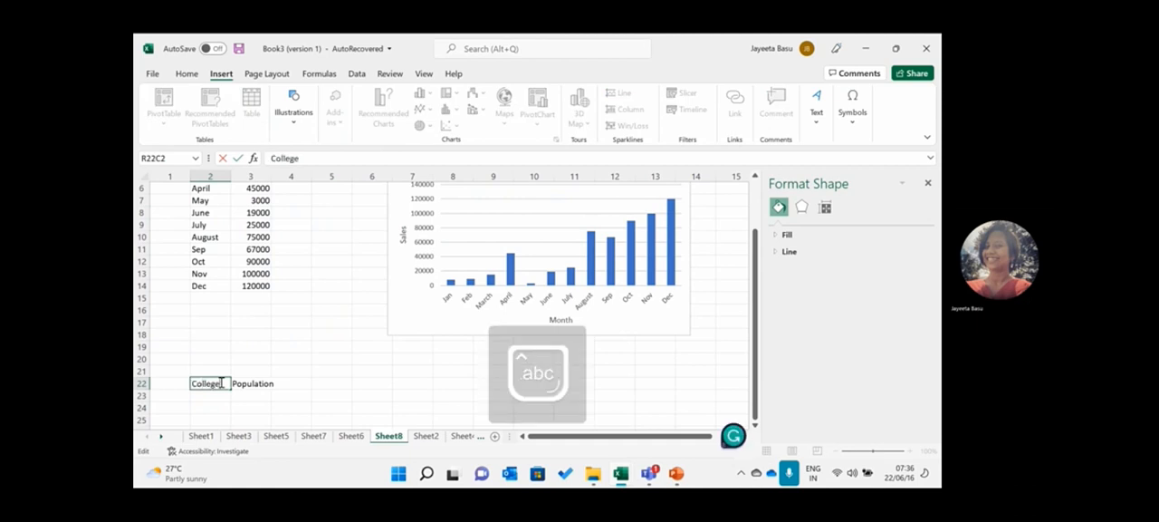
- Add the first College entry in row 23: ABC with a Population of 45%
click(216, 393)
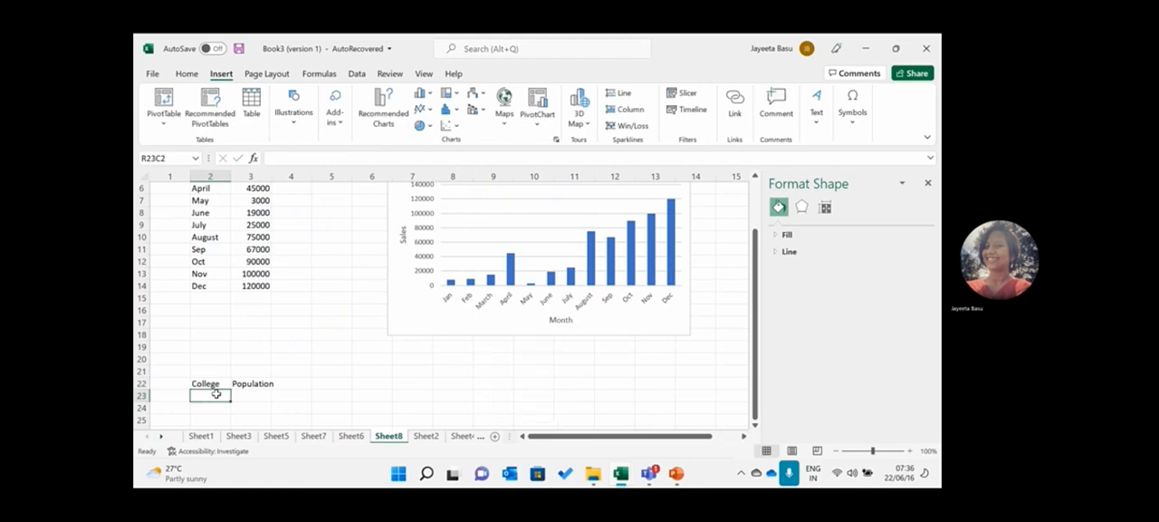
key(Caps_Lock)
text(ABC)
key(Tab)
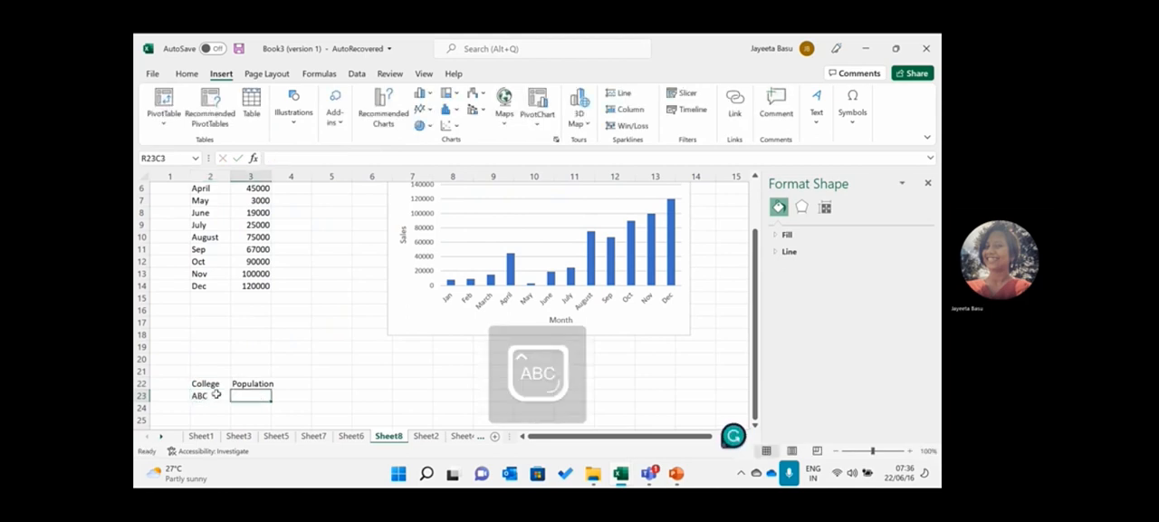
text(45%)
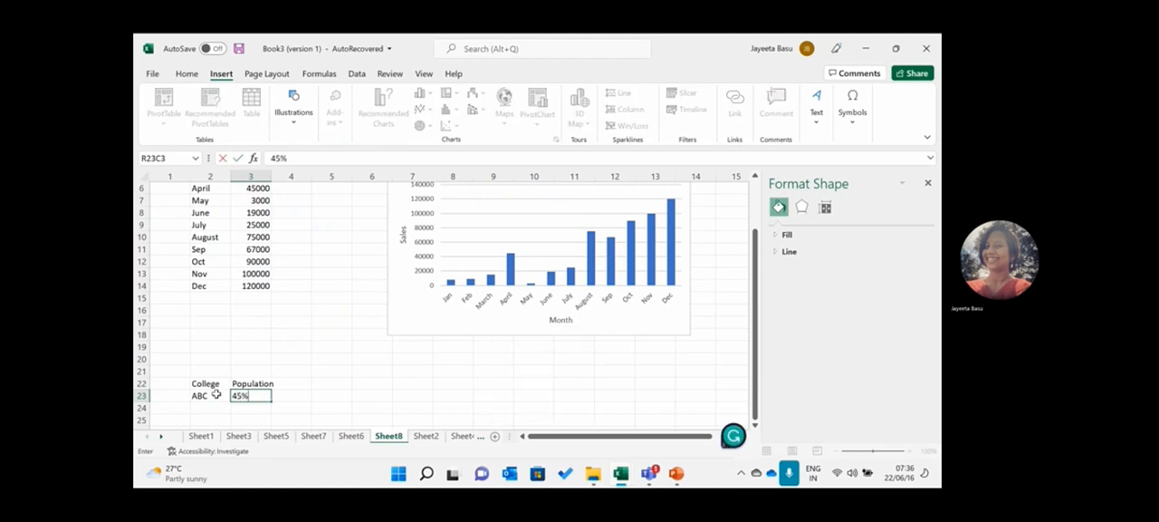
key(Return)
key(Left)
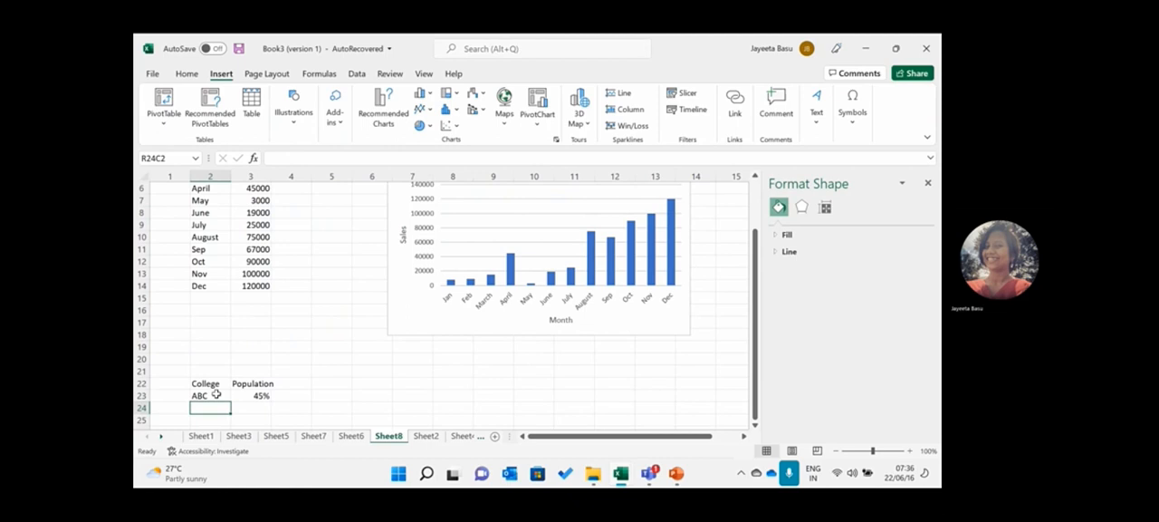
- Add the second College entry in row 24: DEF with a Population of 90%
text(DEF)
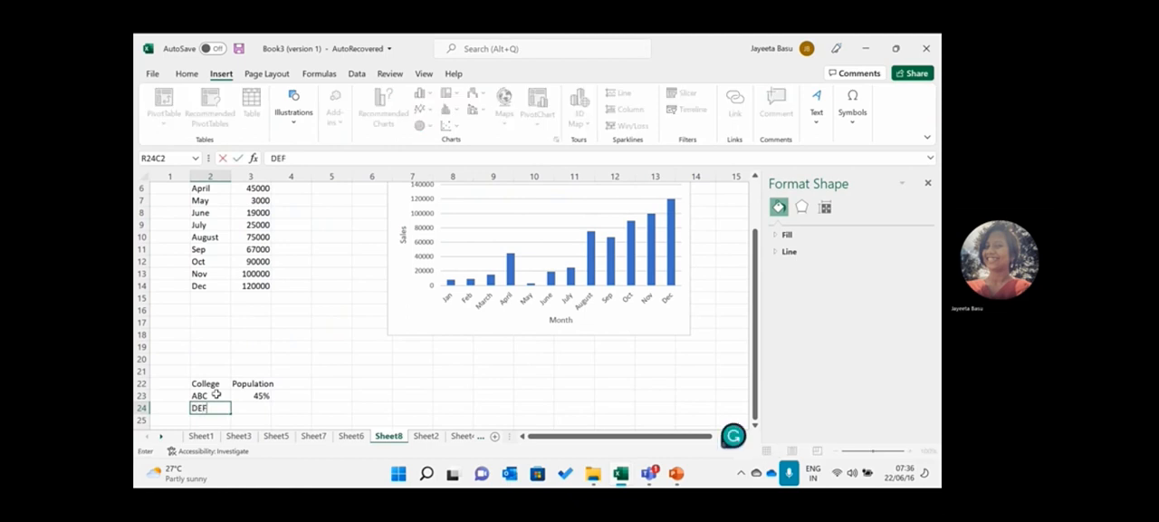
key(Tab)
text(90%)
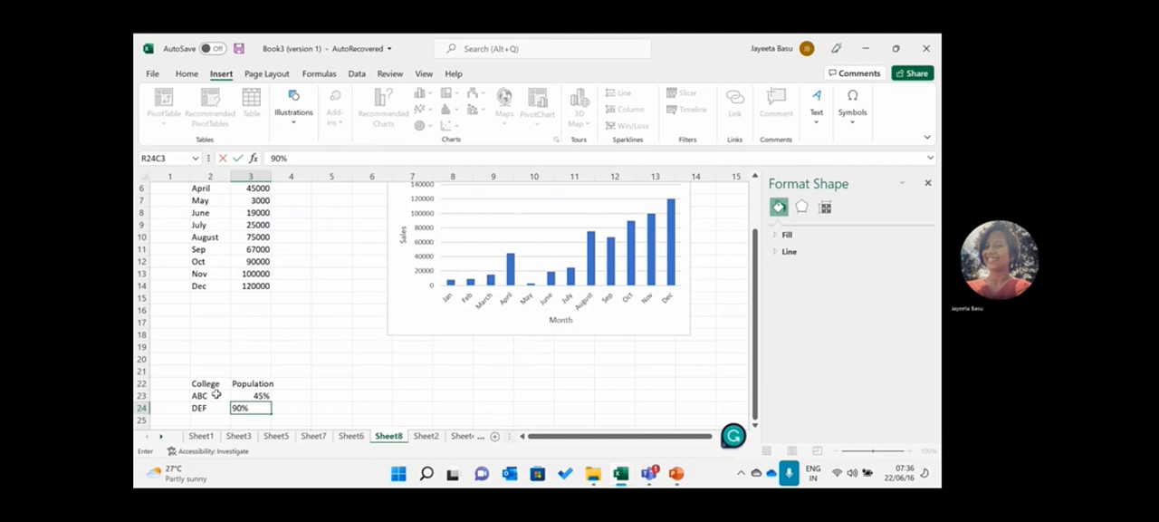
key(Return)
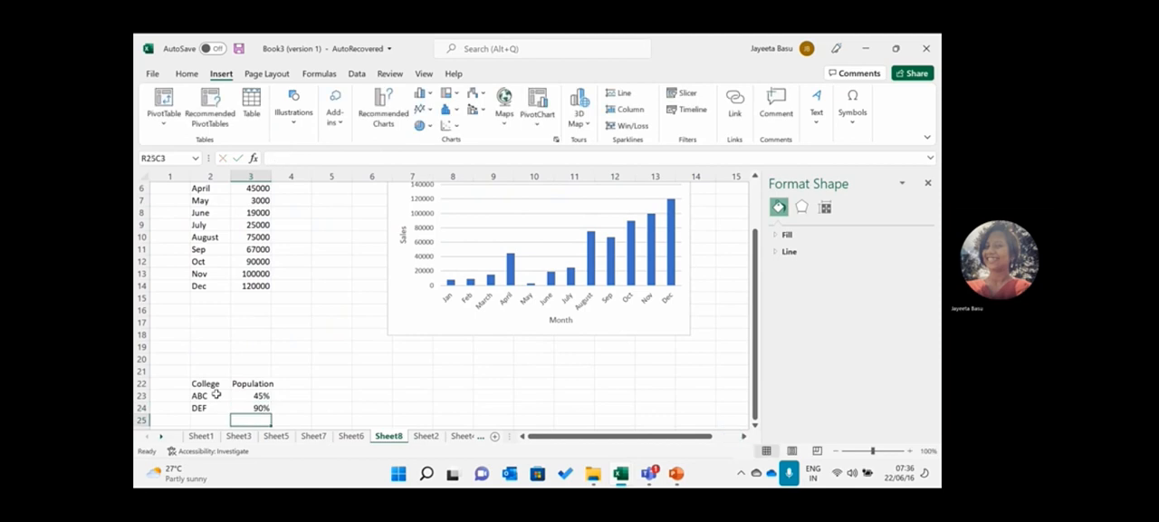
- Add the third College entry in row 25: POI with a Population of 10%
key(Left)
text(POI)
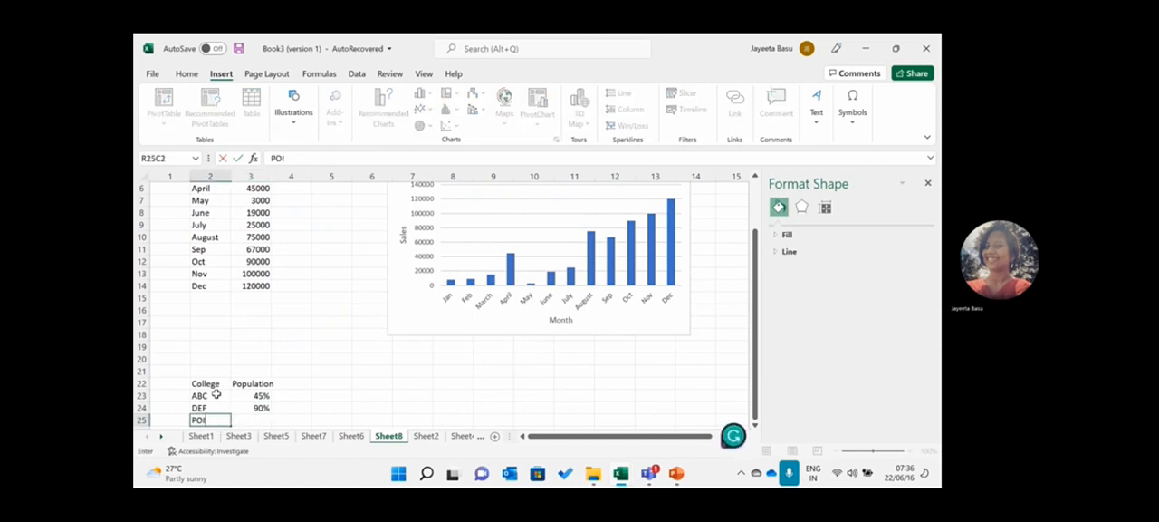
key(Tab)
text(78%)
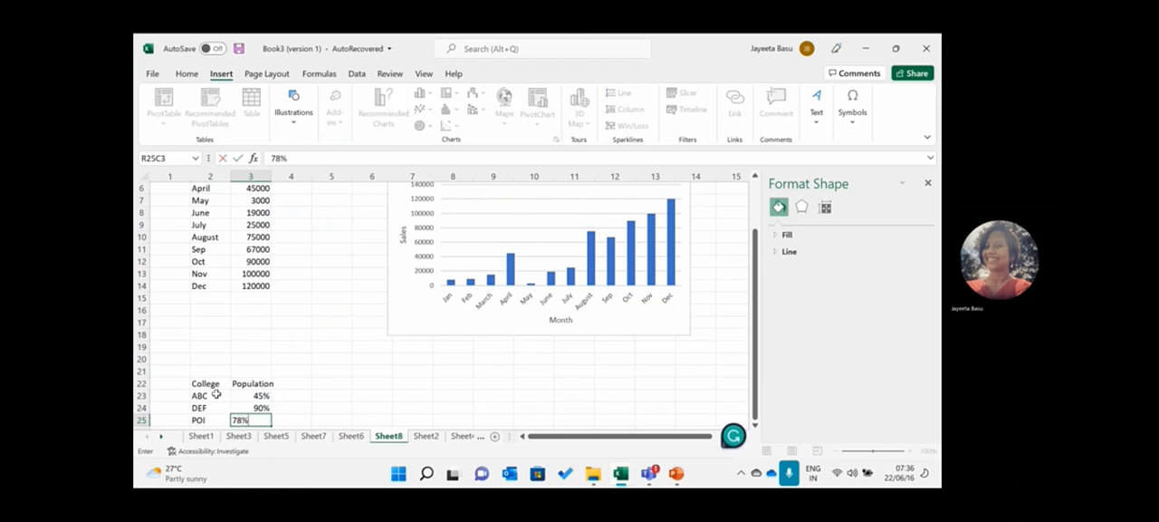
key(BackSpace)
key(BackSpace)
key(BackSpace)
text(34)
key(BackSpace)
key(BackSpace)
text(10%)
- Change the Population of college DEF to 9%
double_click(258, 407)
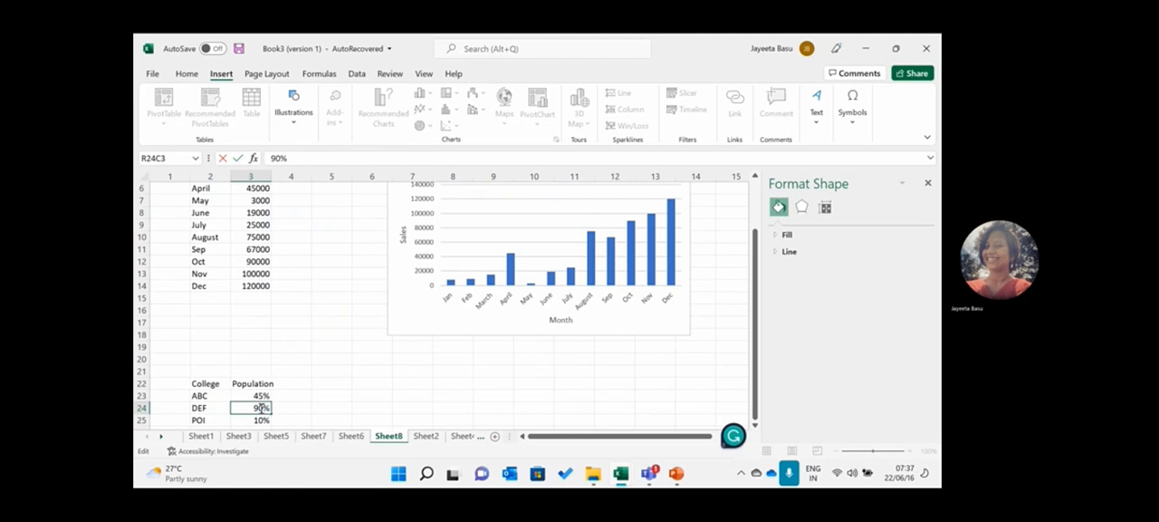
key(BackSpace)
click(198, 420)
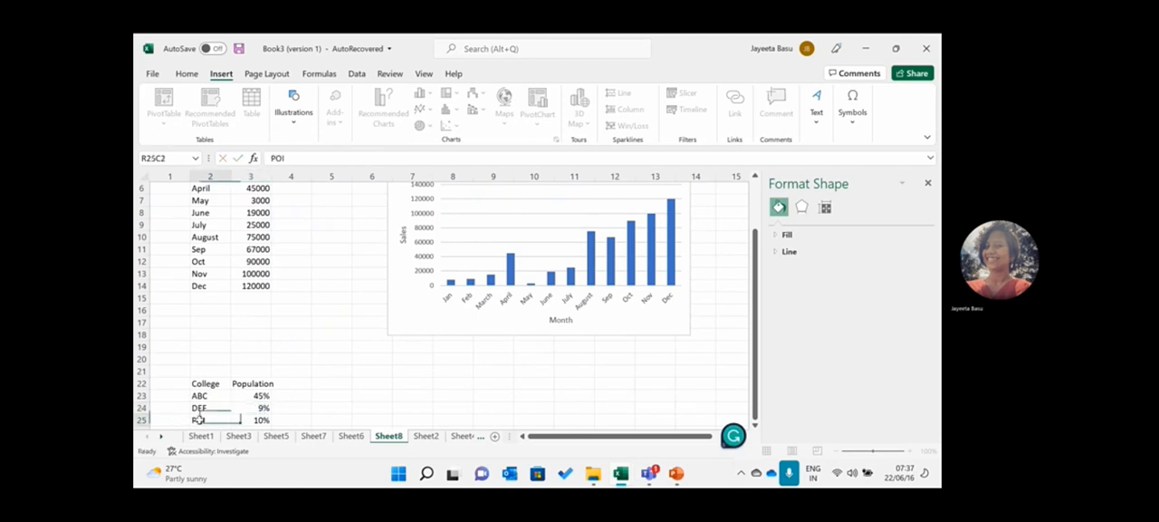
- Add the fourth College entry in row 26: TYS with a Population of 15%
key(Return)
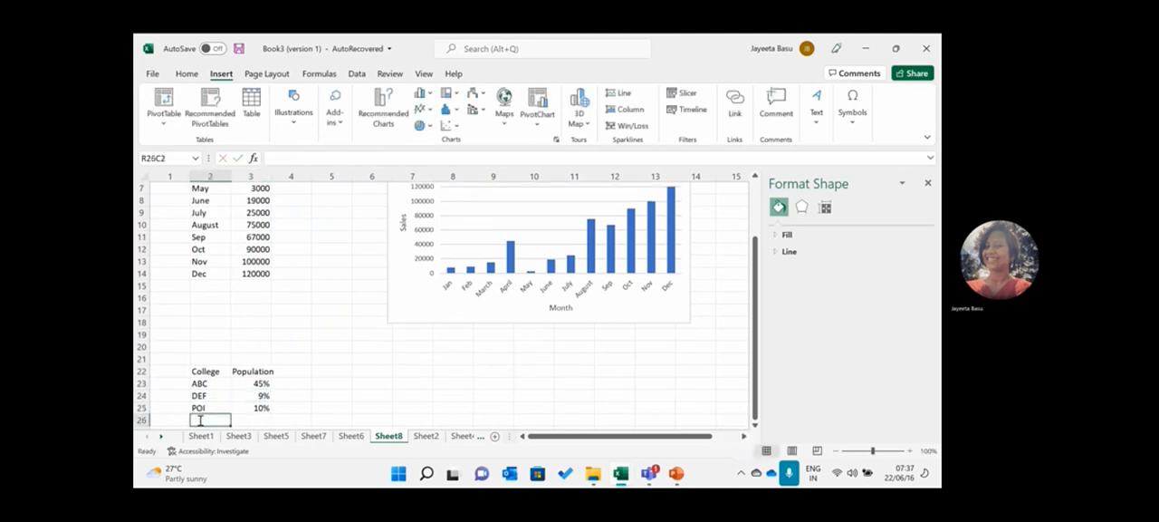
text(TYS)
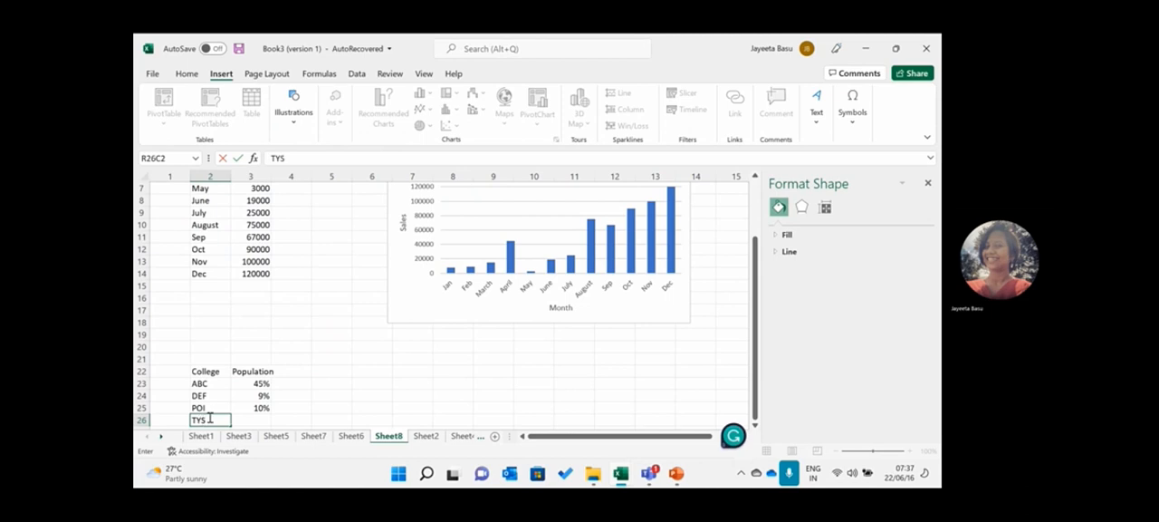
click(265, 415)
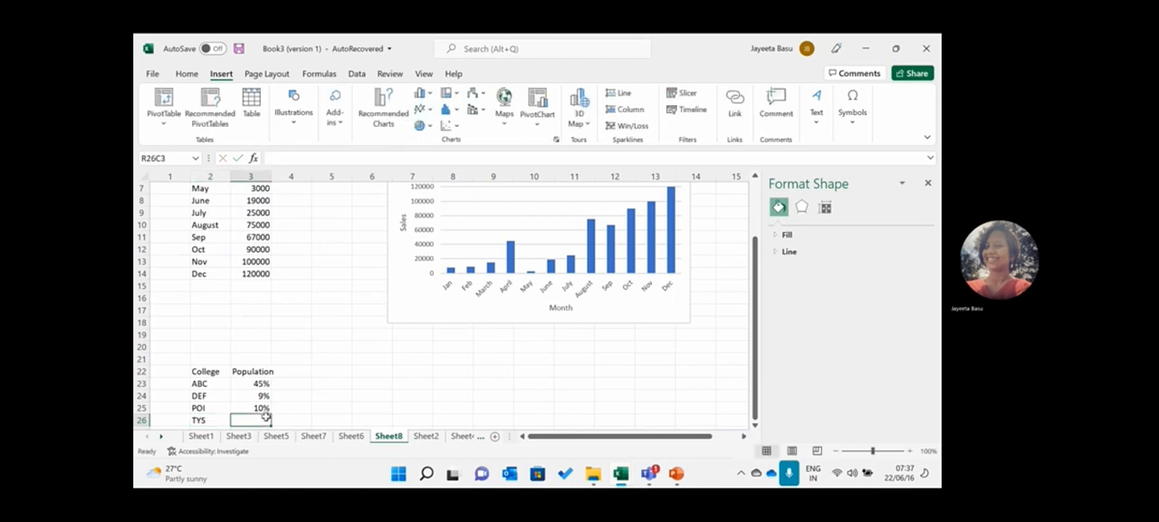
text(15%)
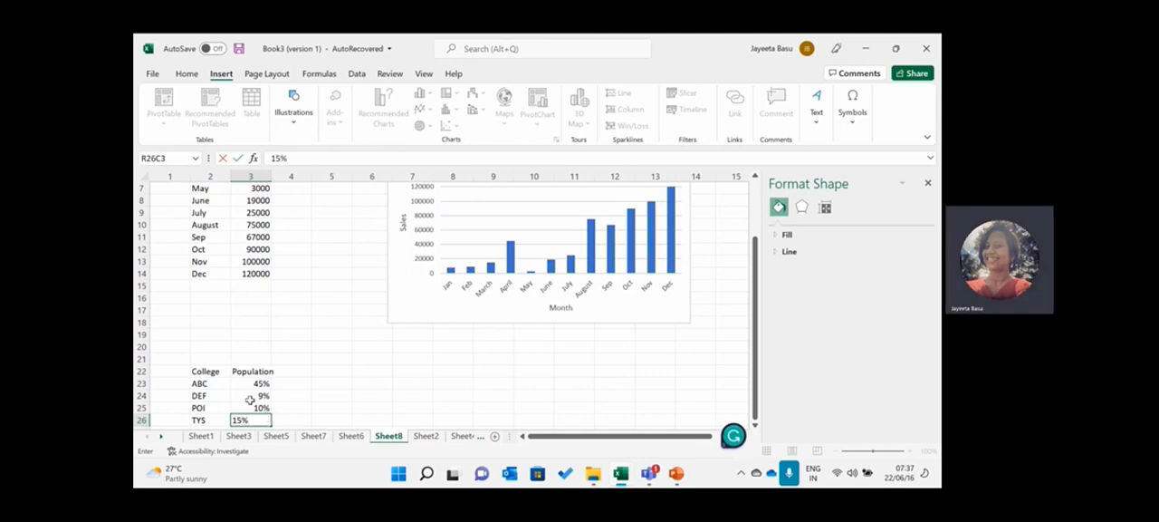
- Insert a basic 2-D pie chart from the whole College and Population table, headings included
click(207, 369)
drag(207, 369, 254, 417)
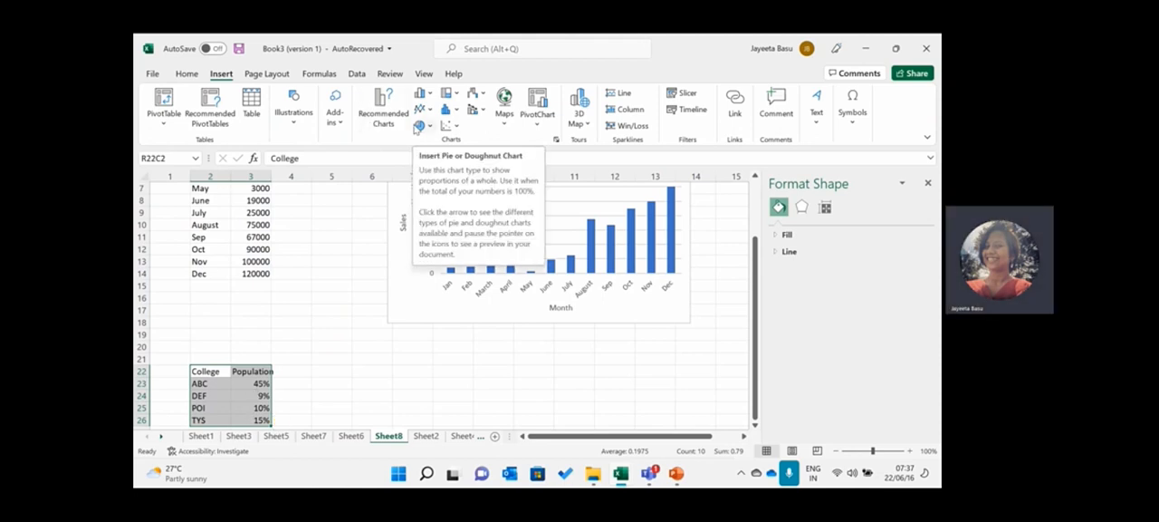
click(419, 126)
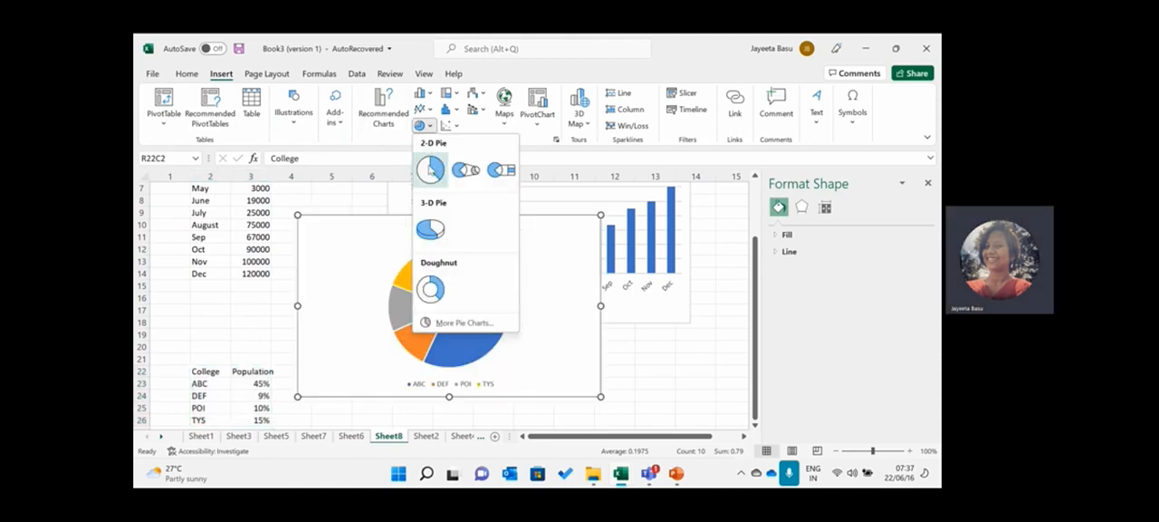
click(431, 168)
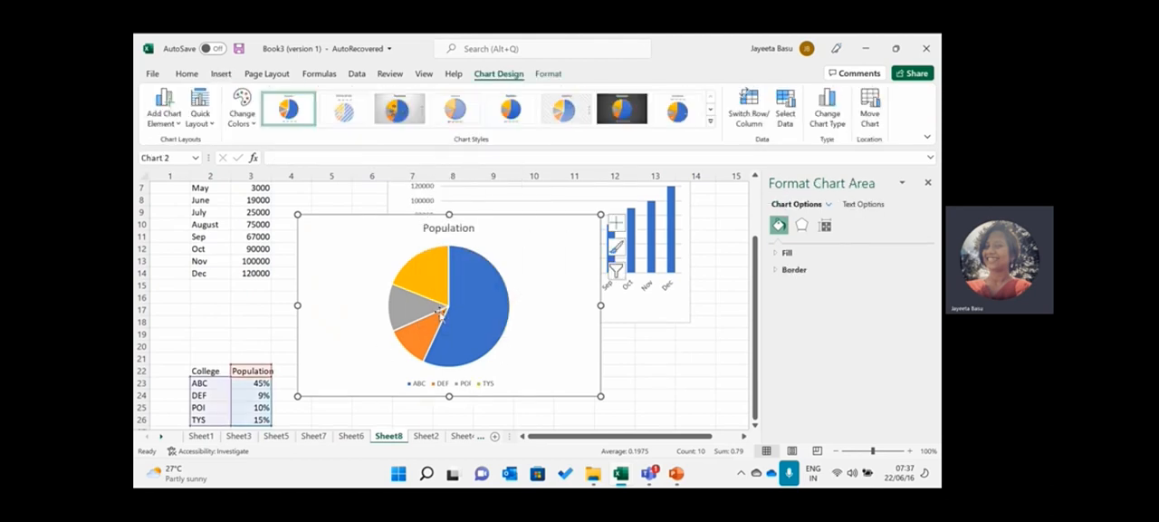
- Look through the hierarchy chart types available for insertion, Treemap and Sunburst, without inserting one
mouse_move(459, 286)
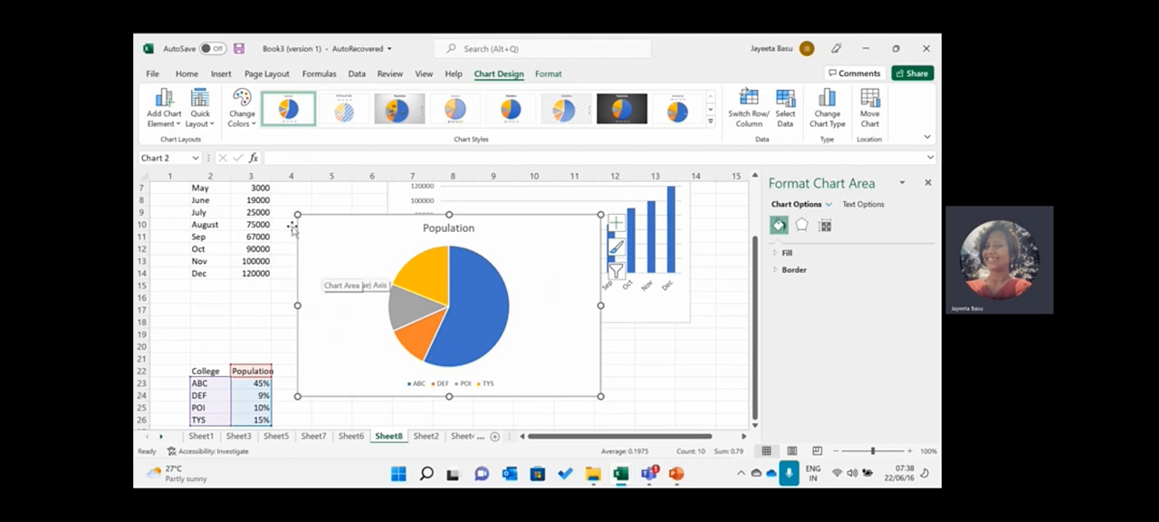
click(221, 73)
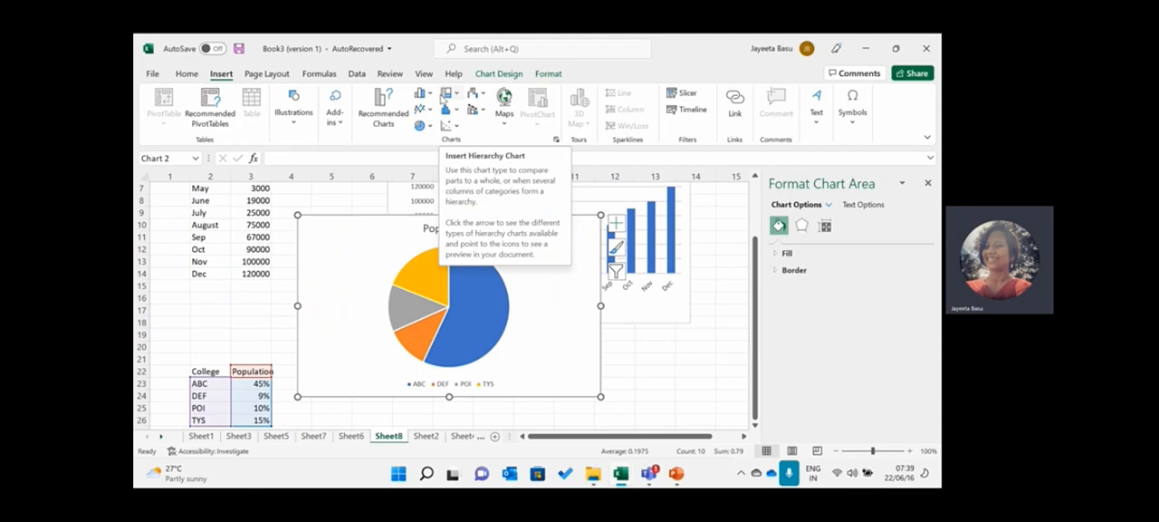
click(456, 96)
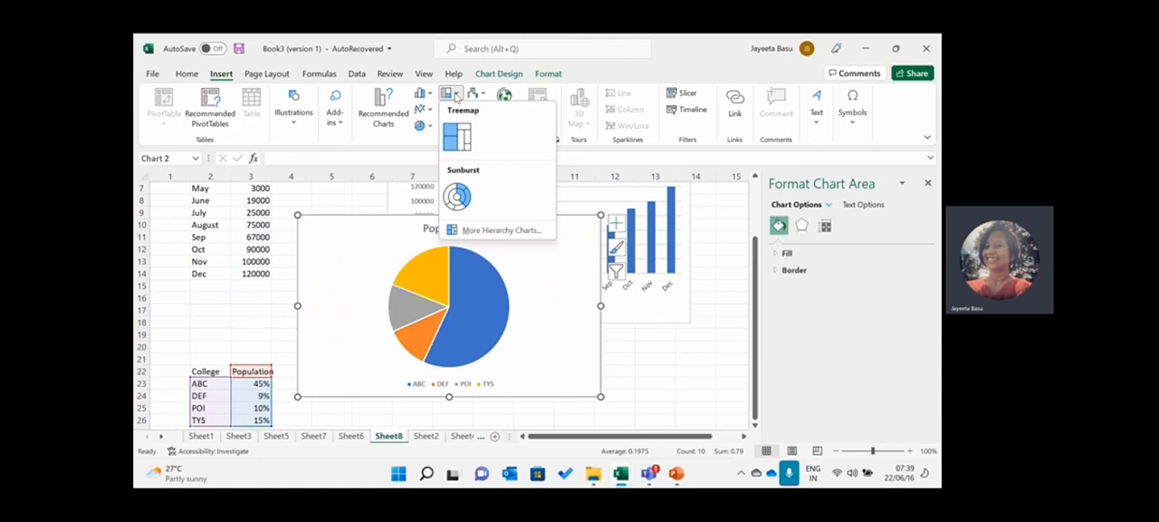
click(442, 96)
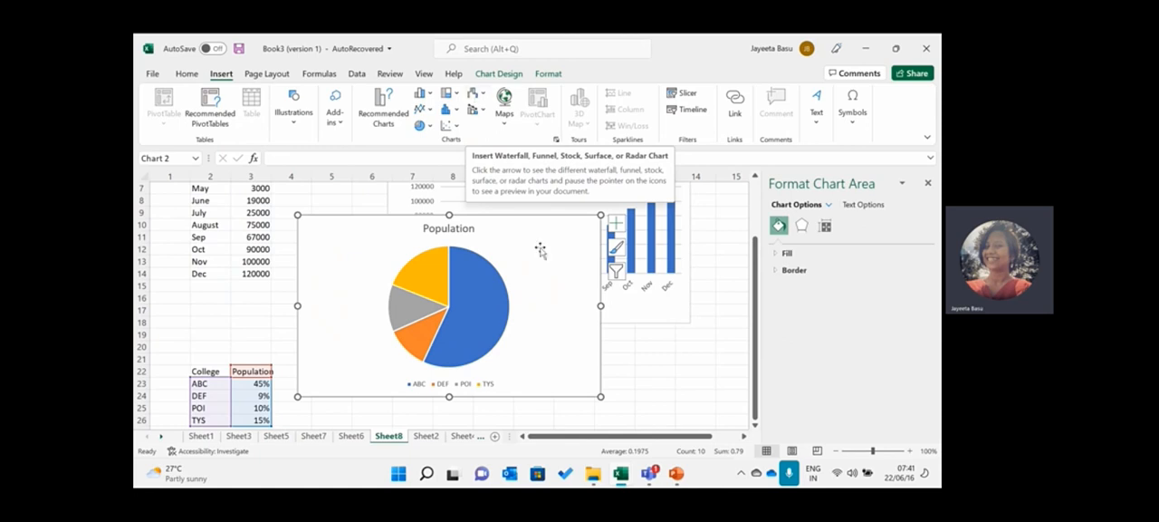
- Switch to PowerPoint, present slide 4 on recommended charts as a slide show, and exit the show
click(675, 475)
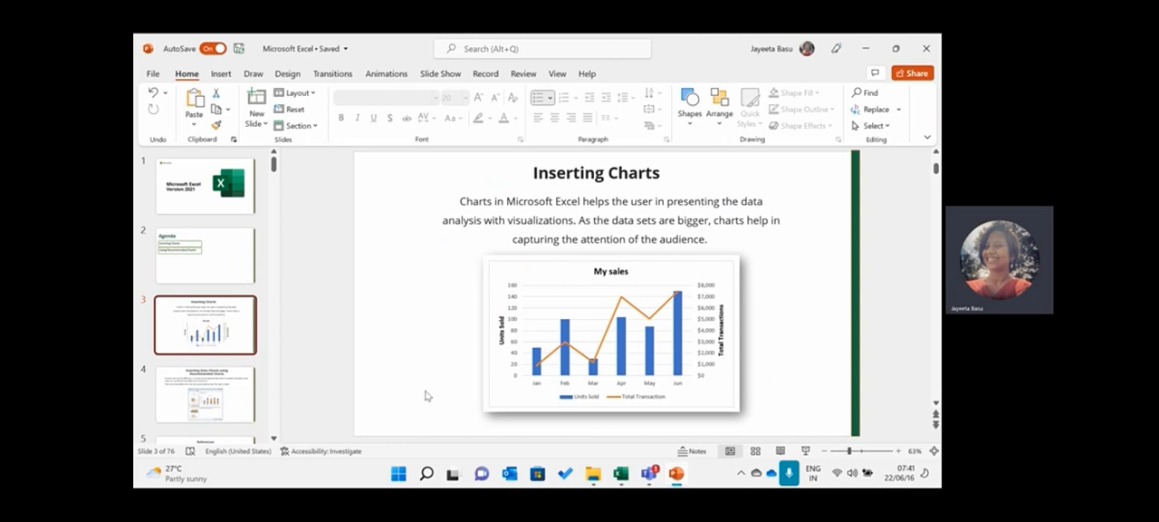
click(240, 392)
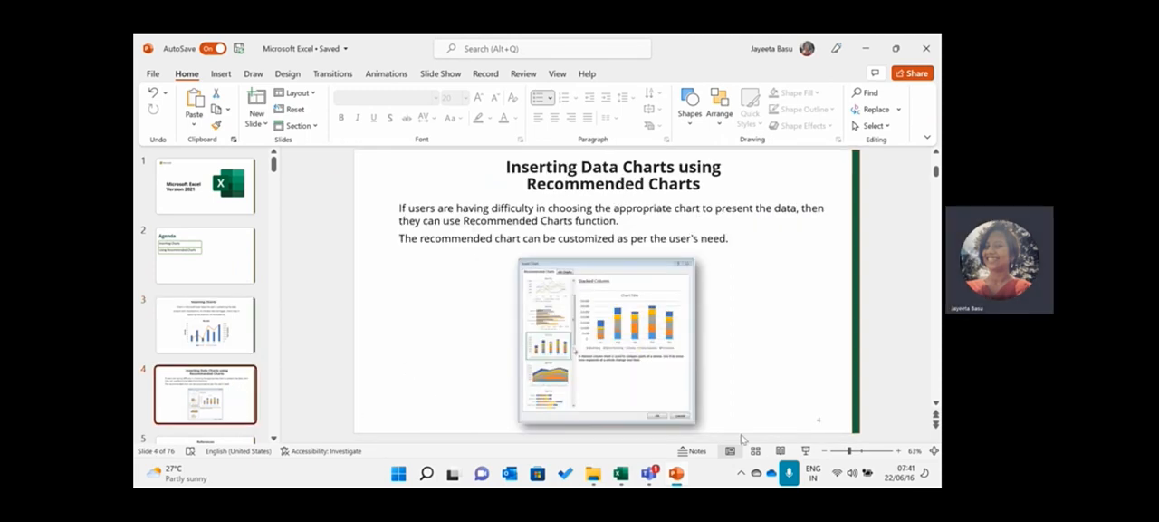
click(807, 451)
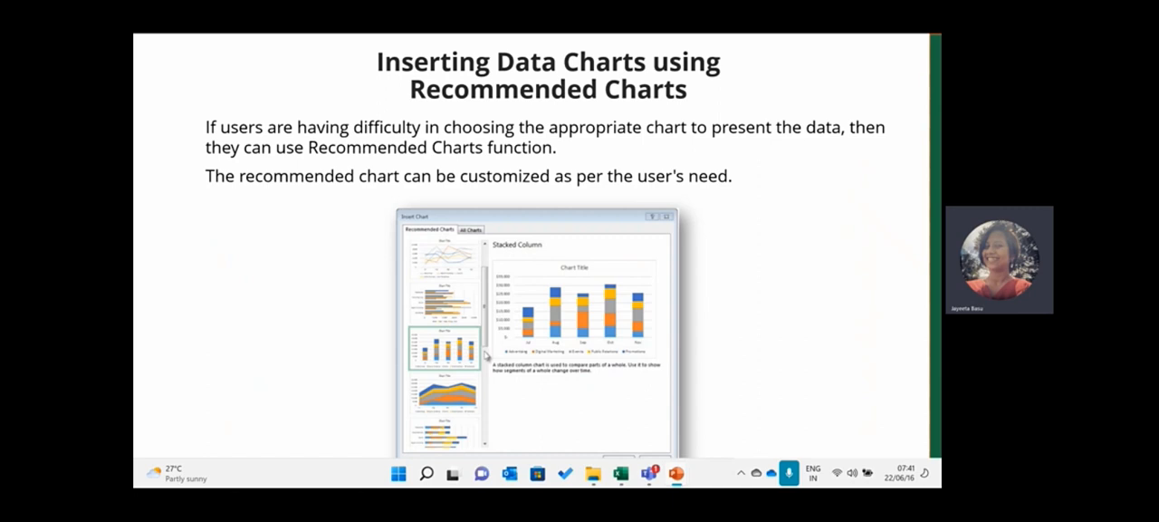
key(Escape)
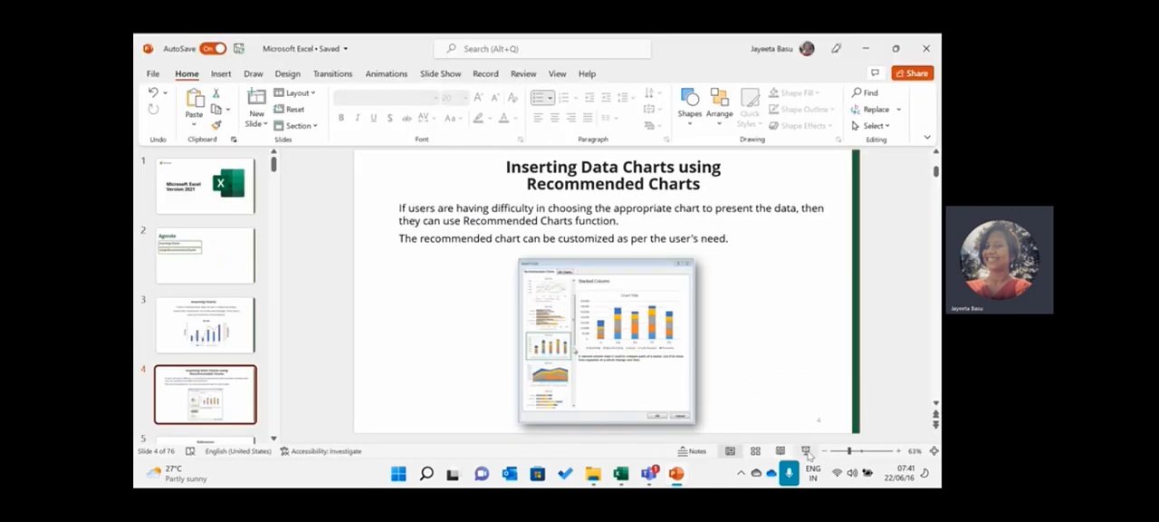
- Switch back to the Excel workbook and delete the Population pie chart
click(621, 473)
click(589, 415)
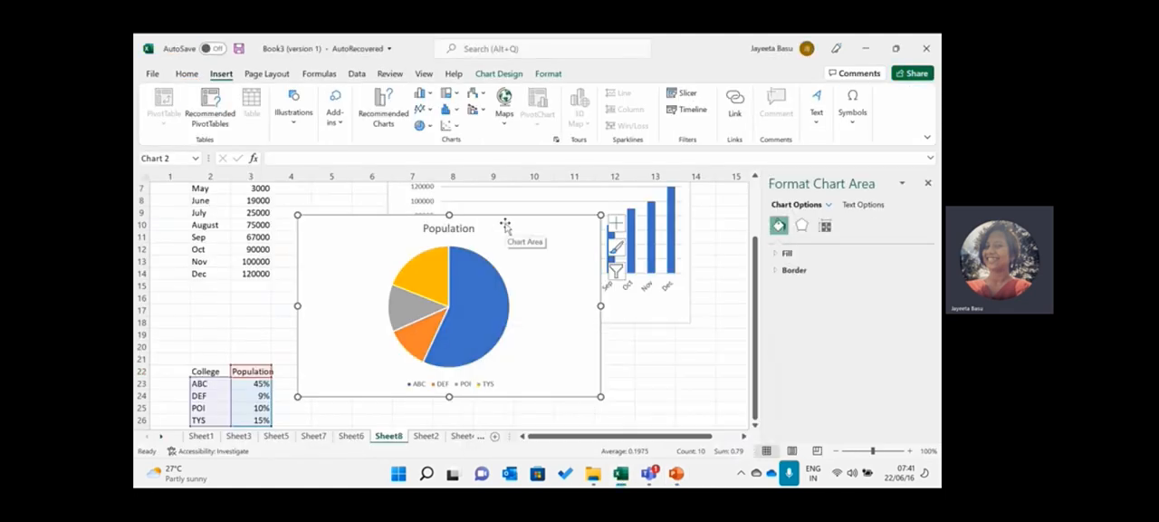
drag(505, 225, 525, 307)
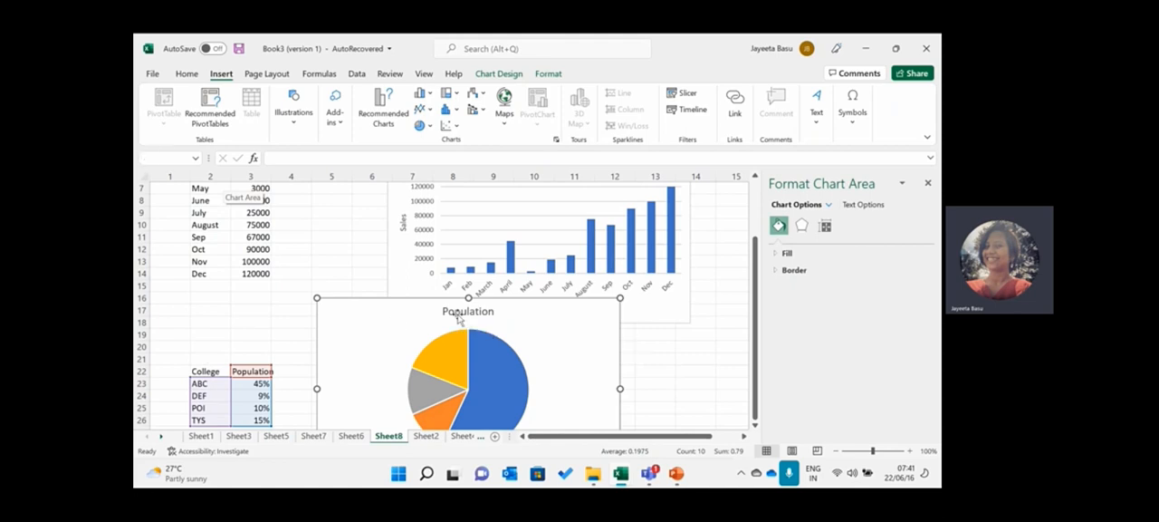
key(Delete)
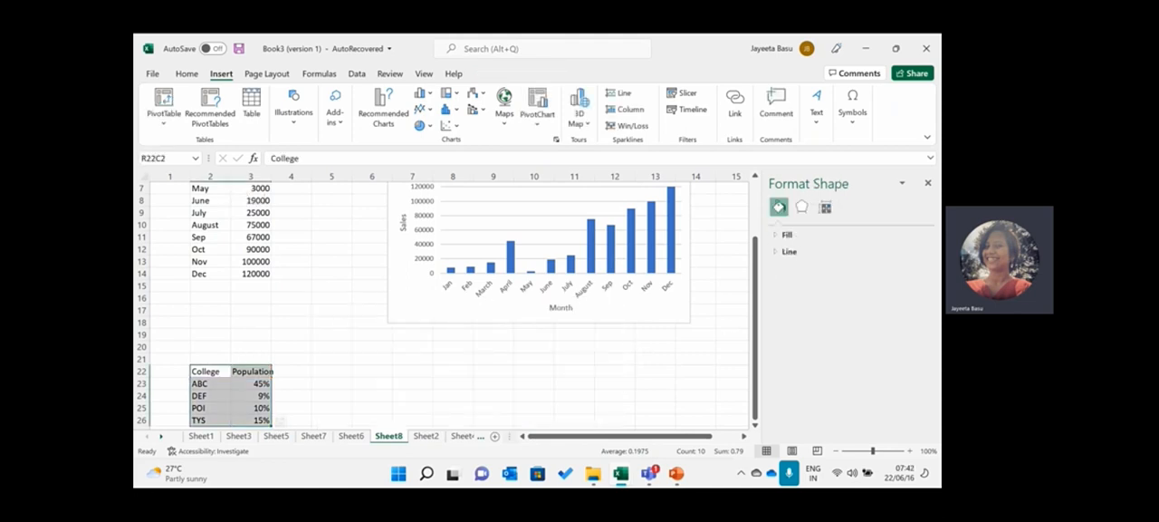
- Close the Format Shape pane and view the recommended charts for the College table without inserting one
click(928, 184)
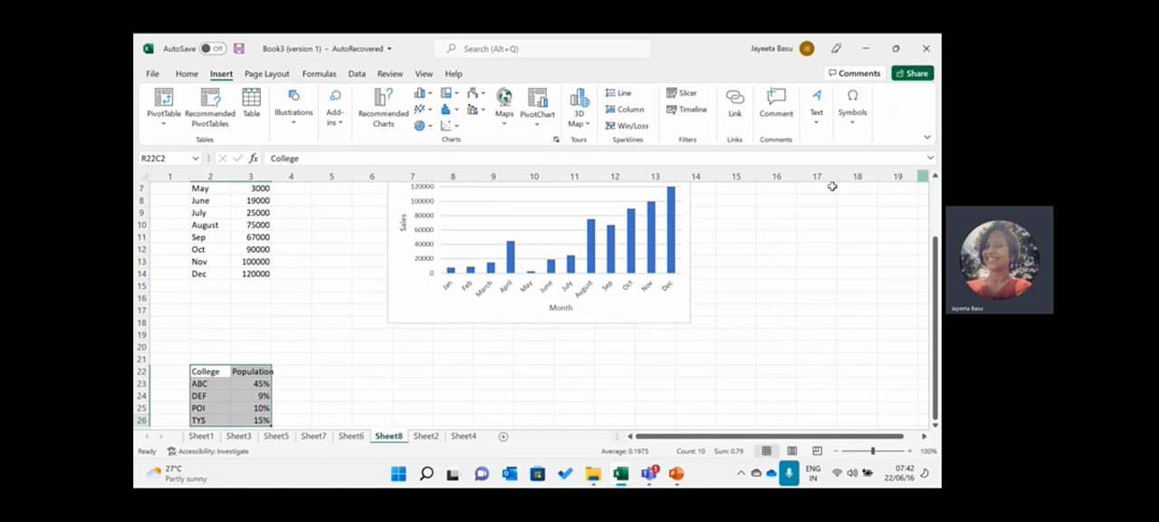
click(383, 112)
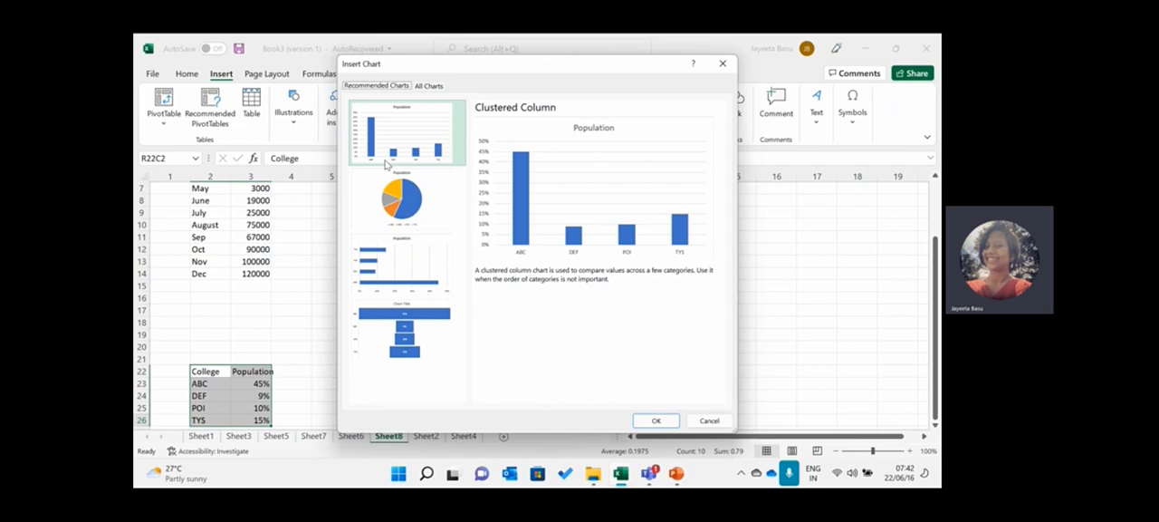
click(723, 63)
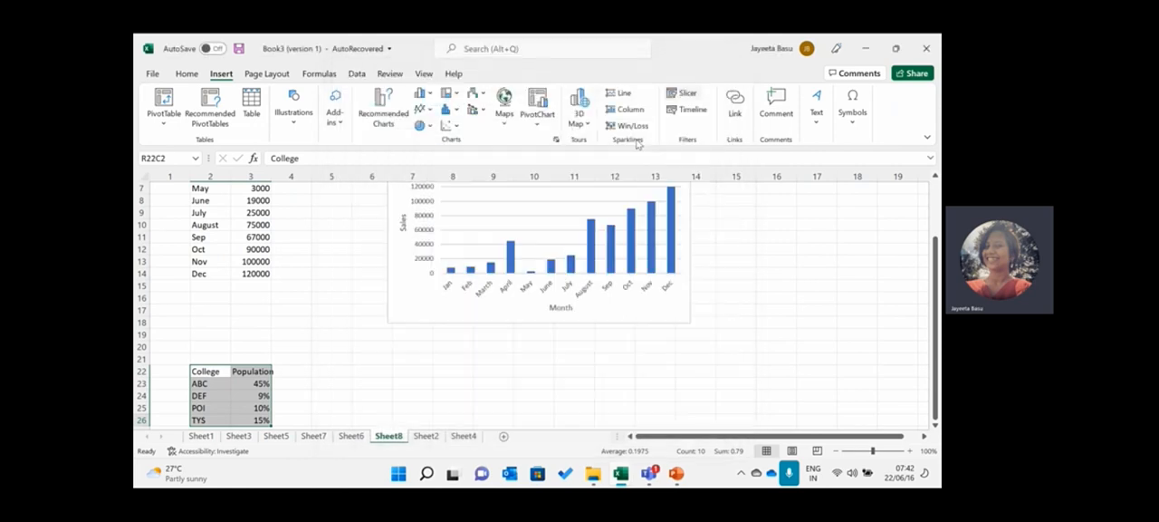
- Delete the monthly sales column chart
click(492, 236)
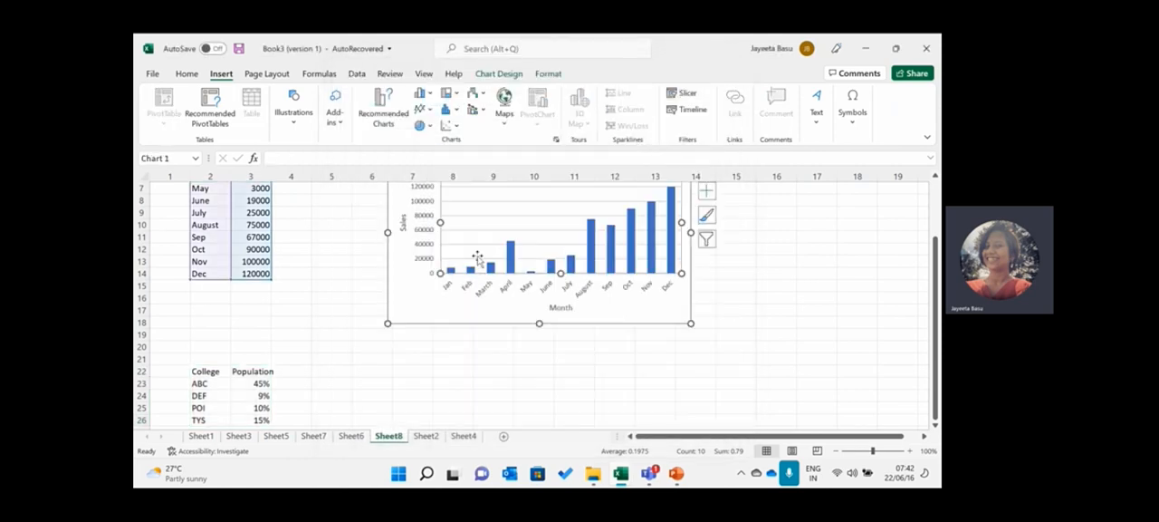
key(Delete)
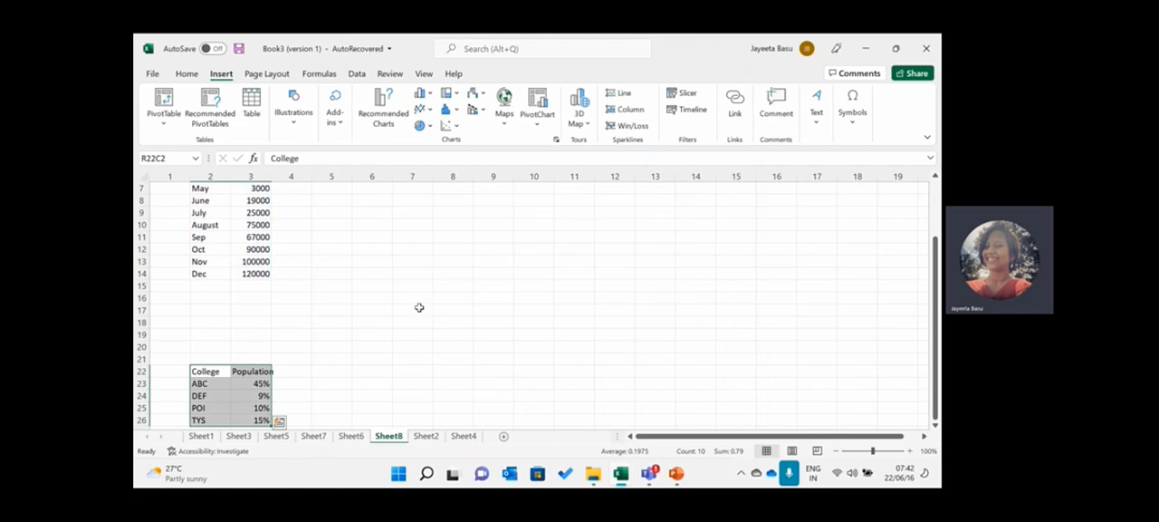
- Select the monthly sales table from the Month header through the Dec sales value and open its recommended charts
drag(936, 282, 935, 208)
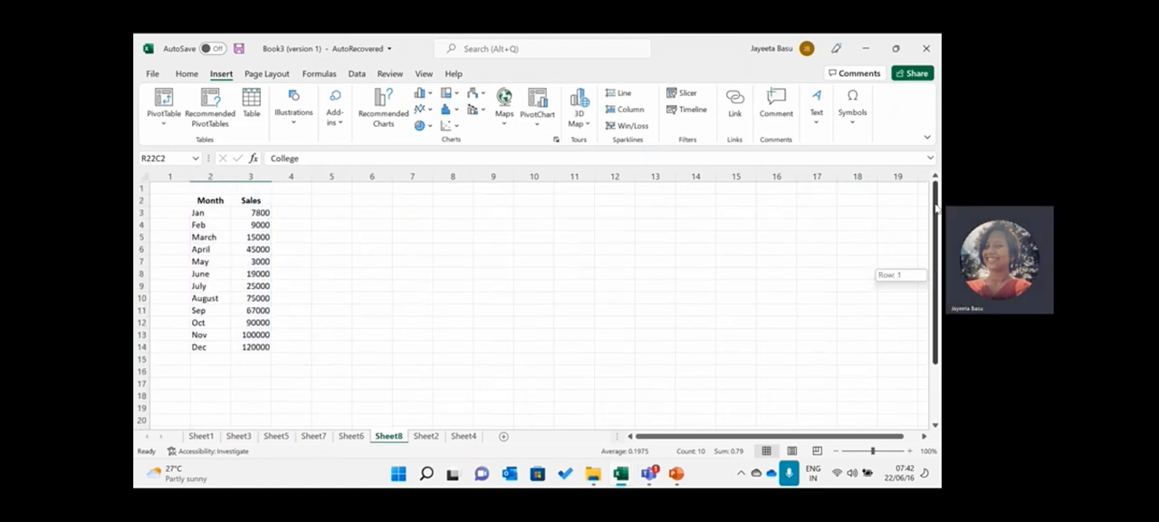
click(204, 200)
drag(205, 200, 263, 348)
click(381, 108)
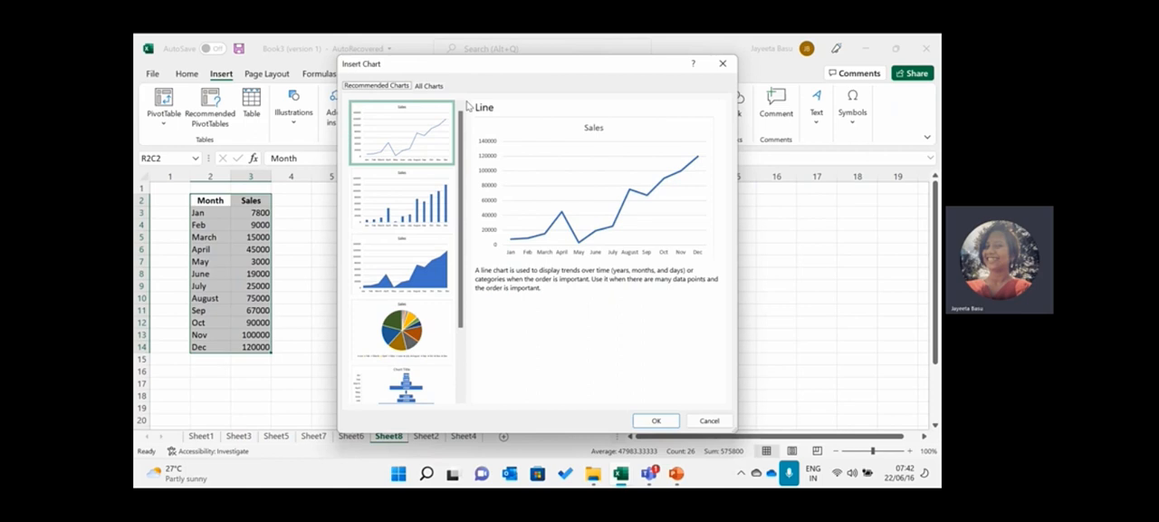
- Preview the recommended Clustered Column, Stacked Area, Pie, Funnel and Pareto charts for the monthly sales data
click(416, 199)
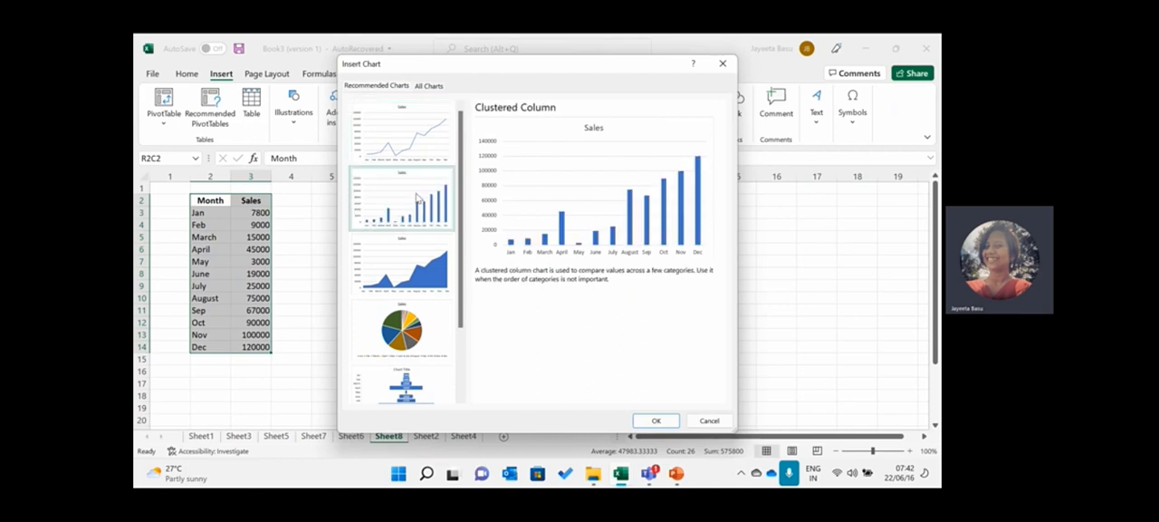
click(412, 268)
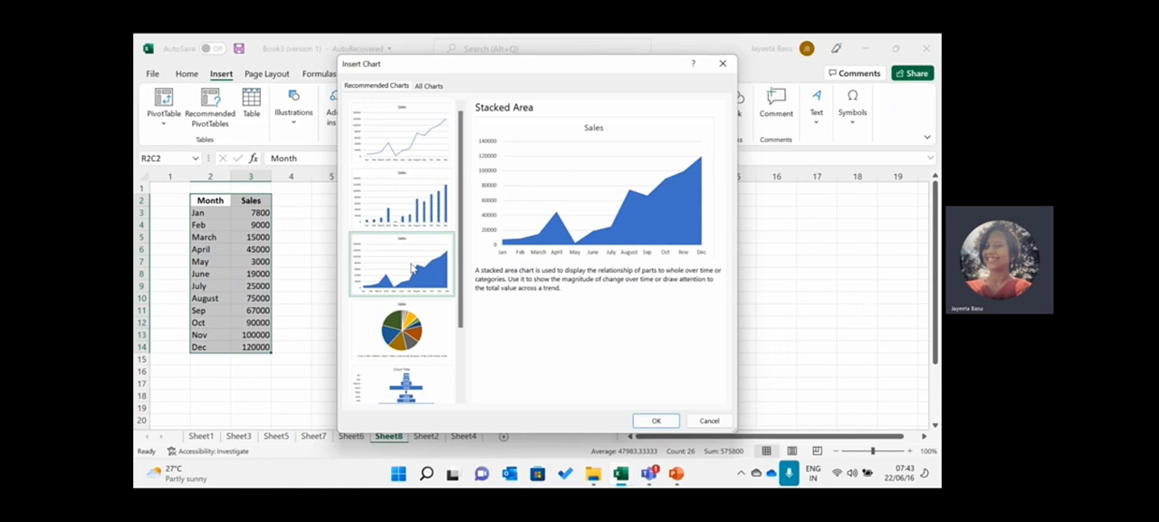
click(412, 330)
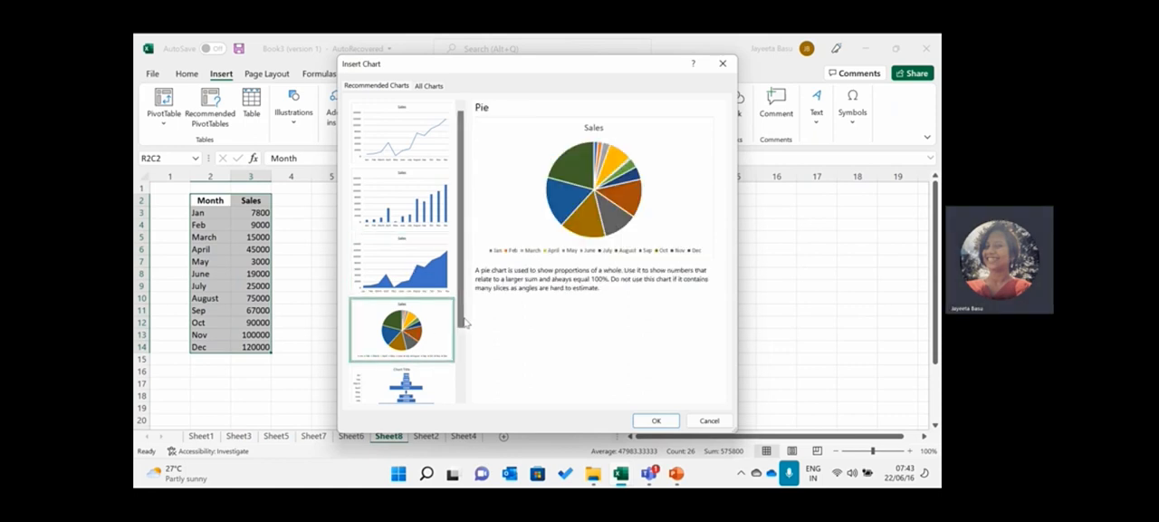
scroll(464, 321, down, 3)
click(413, 333)
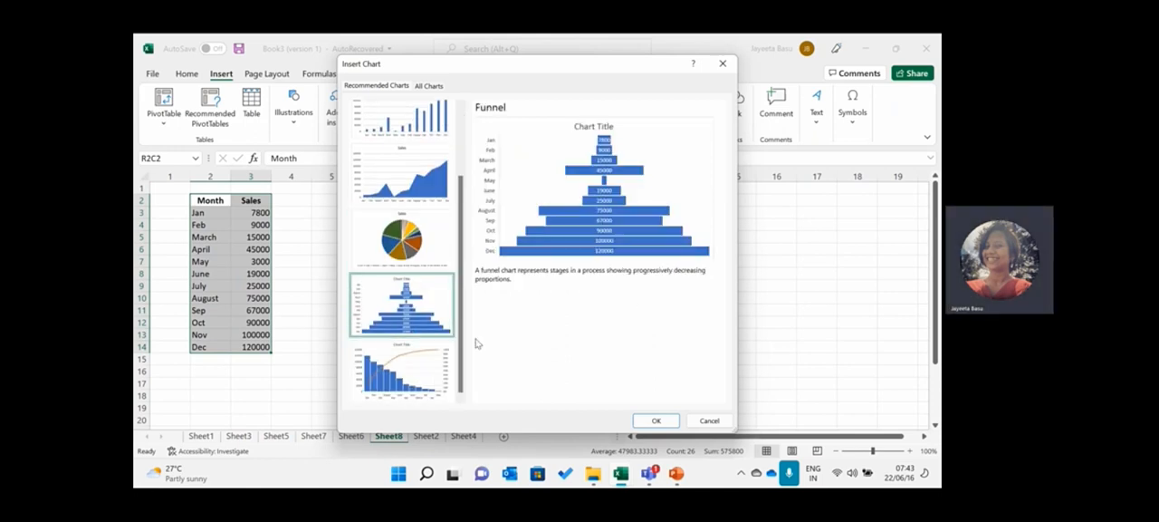
click(428, 361)
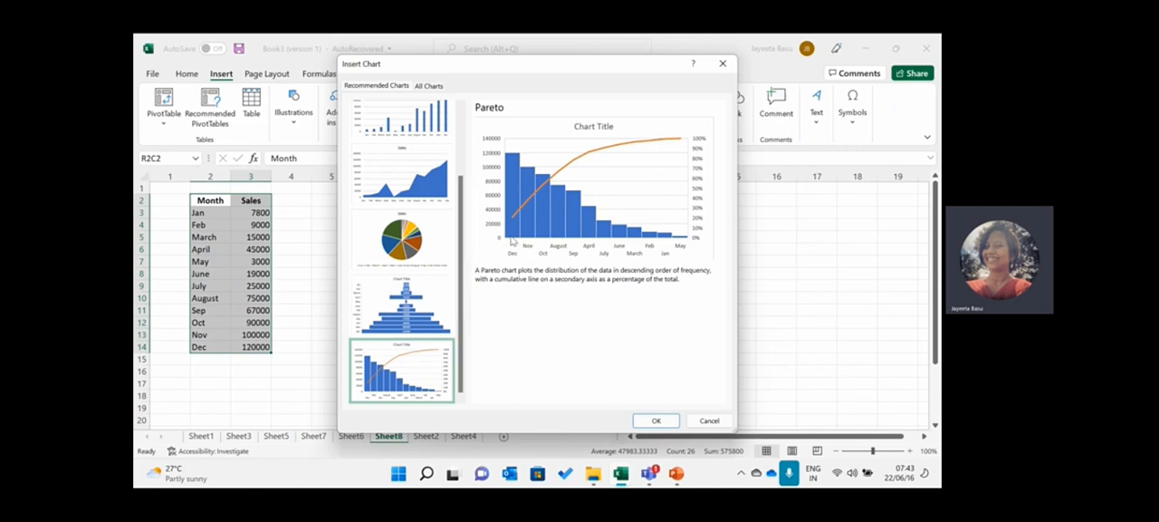
click(416, 315)
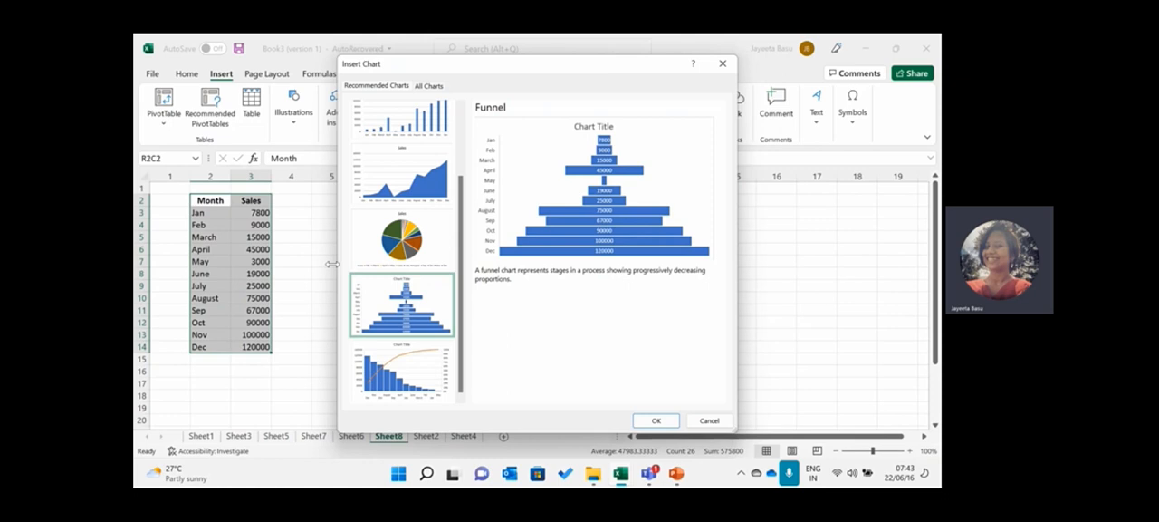
- Insert the recommended Clustered Column chart for the monthly sales data
click(402, 117)
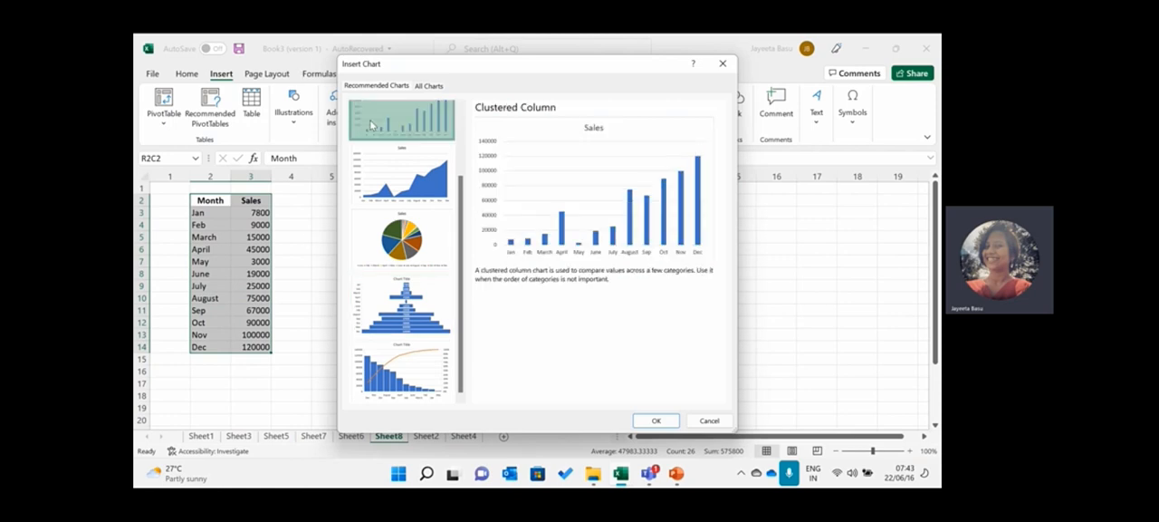
click(636, 420)
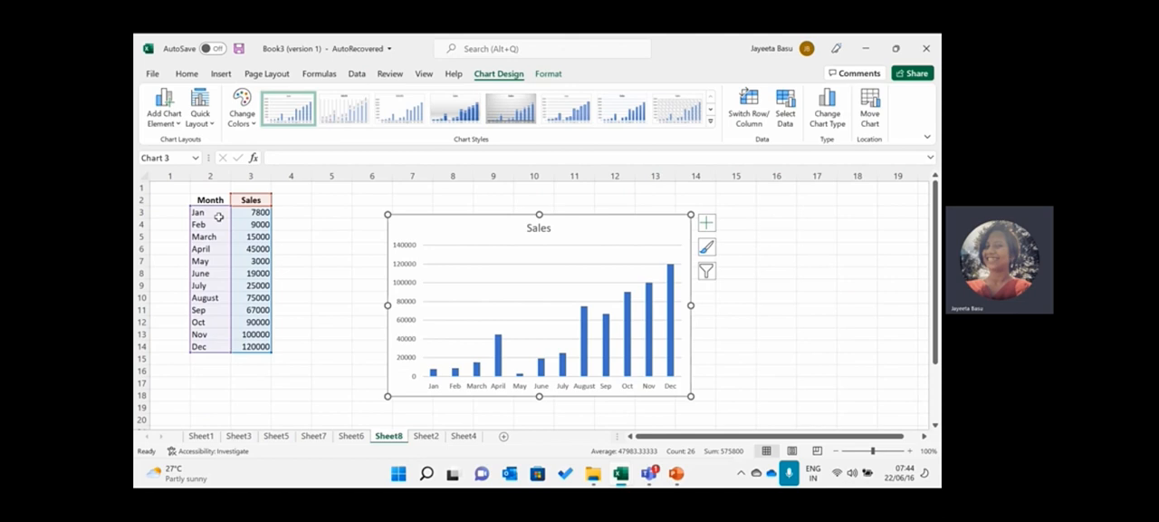
- View the recommended chart types for the inserted Sales chart and switch to the PowerPoint presentation
click(222, 75)
click(384, 107)
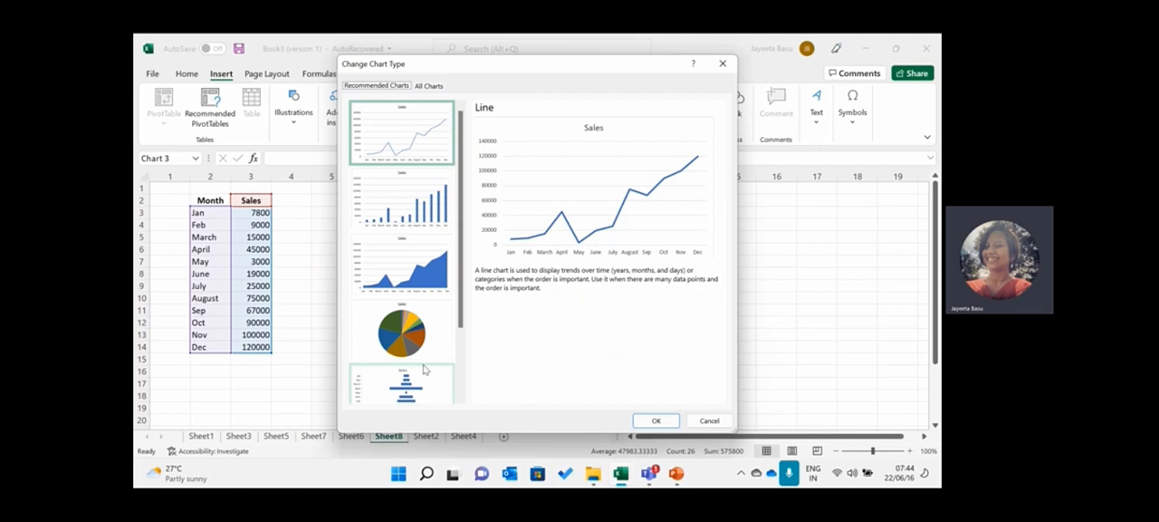
click(678, 474)
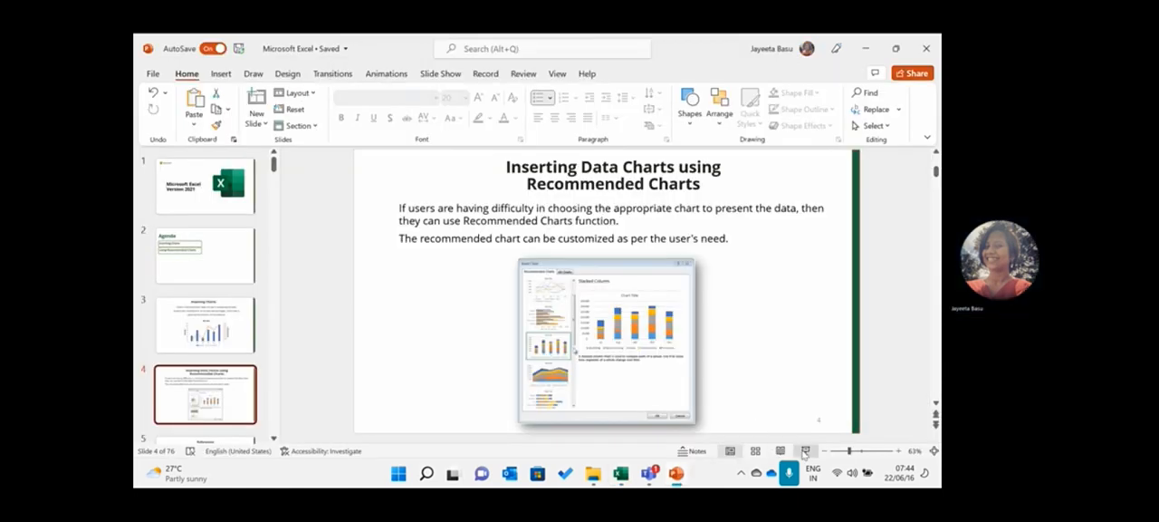